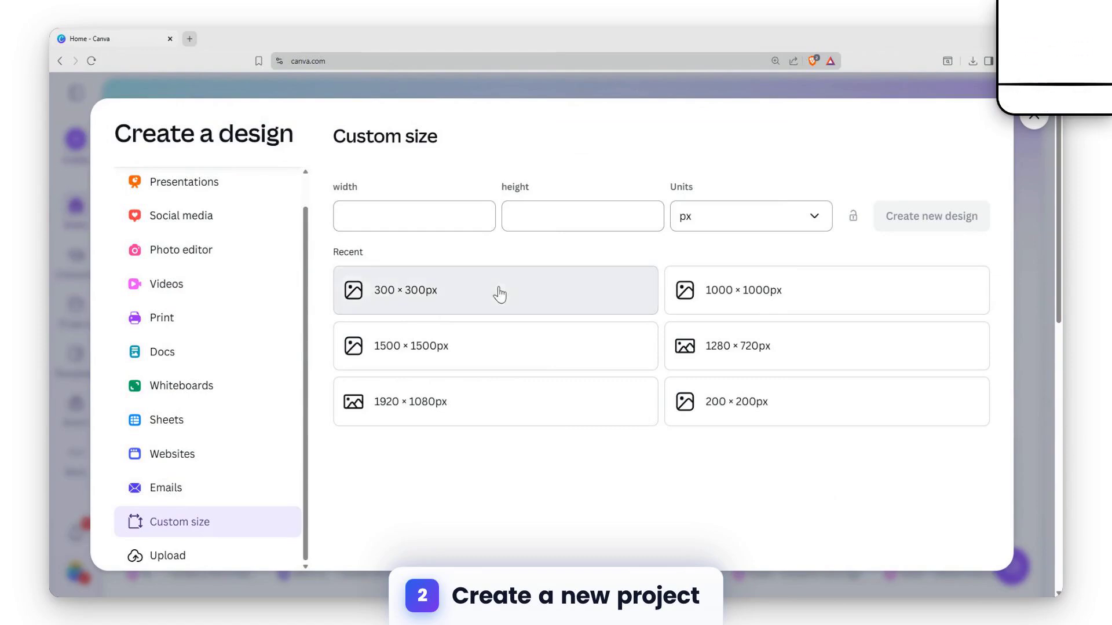
Step: Create a new 300 × 300 px design from the recent custom sizes and add a default heading to it
{"action": "left_click", "coordinate": [499, 294]}
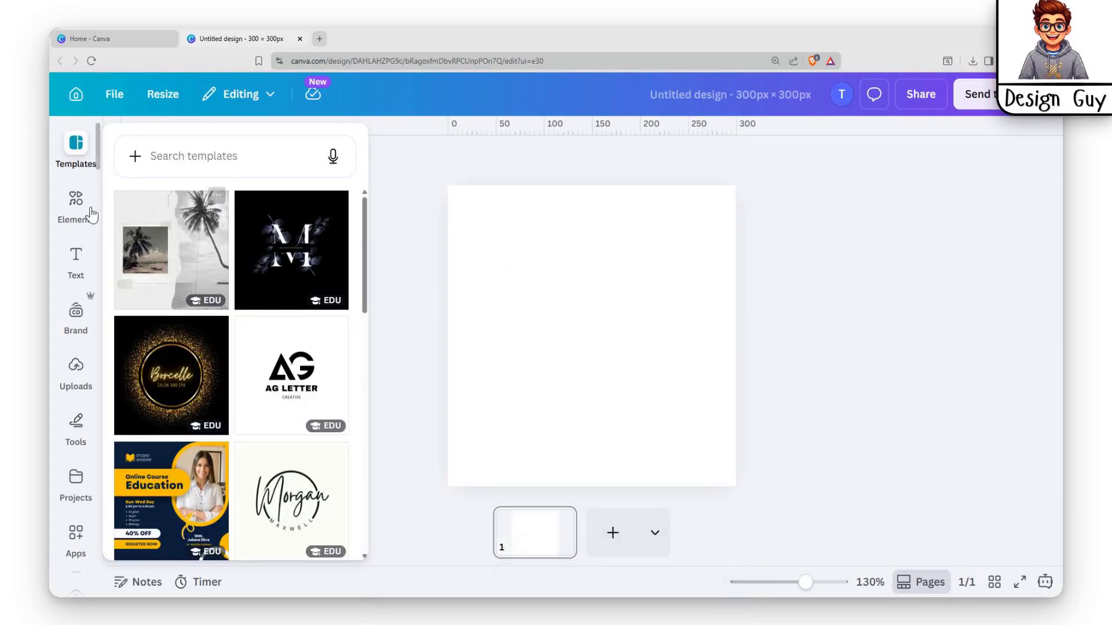
{"action": "left_click", "coordinate": [76, 261]}
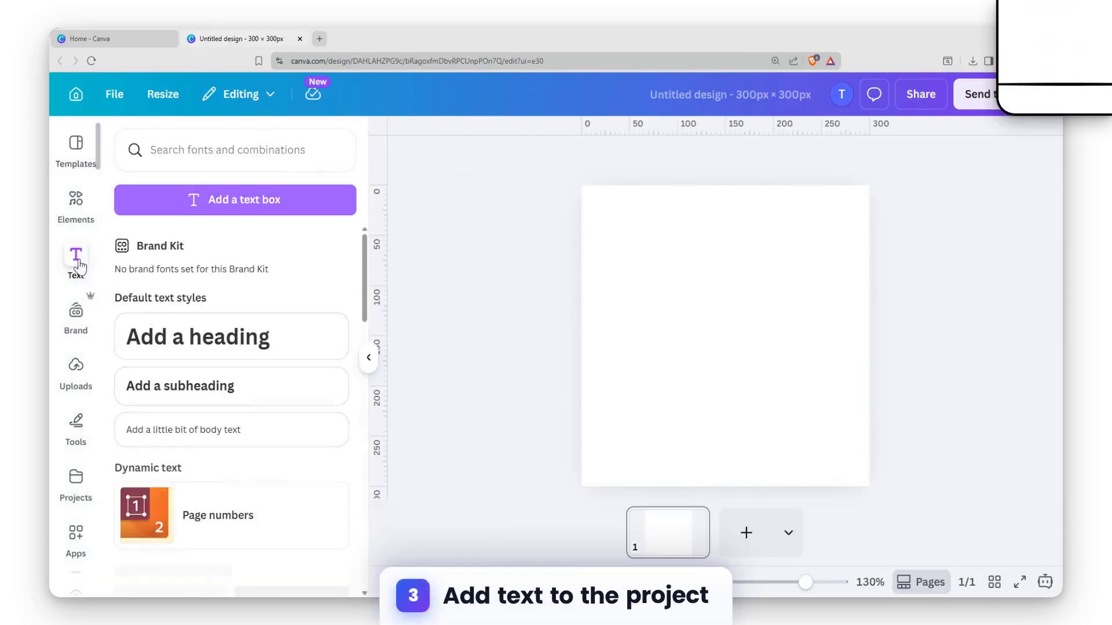
{"action": "left_click", "coordinate": [256, 342]}
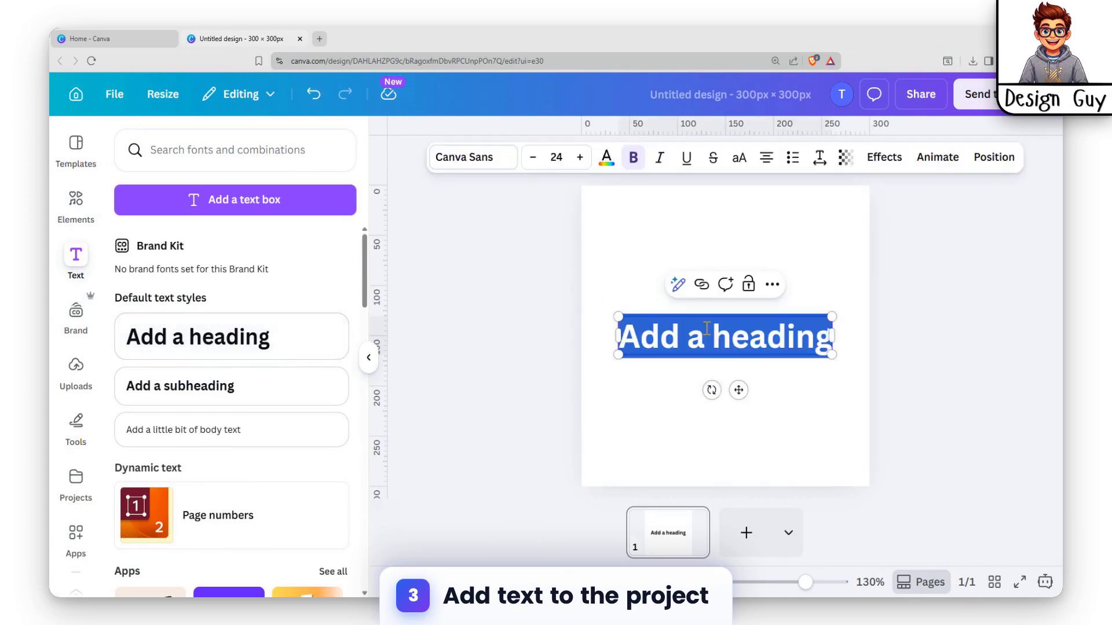
Step: Replace the heading's placeholder text with SPIRAL
{"action": "left_click", "coordinate": [736, 332]}
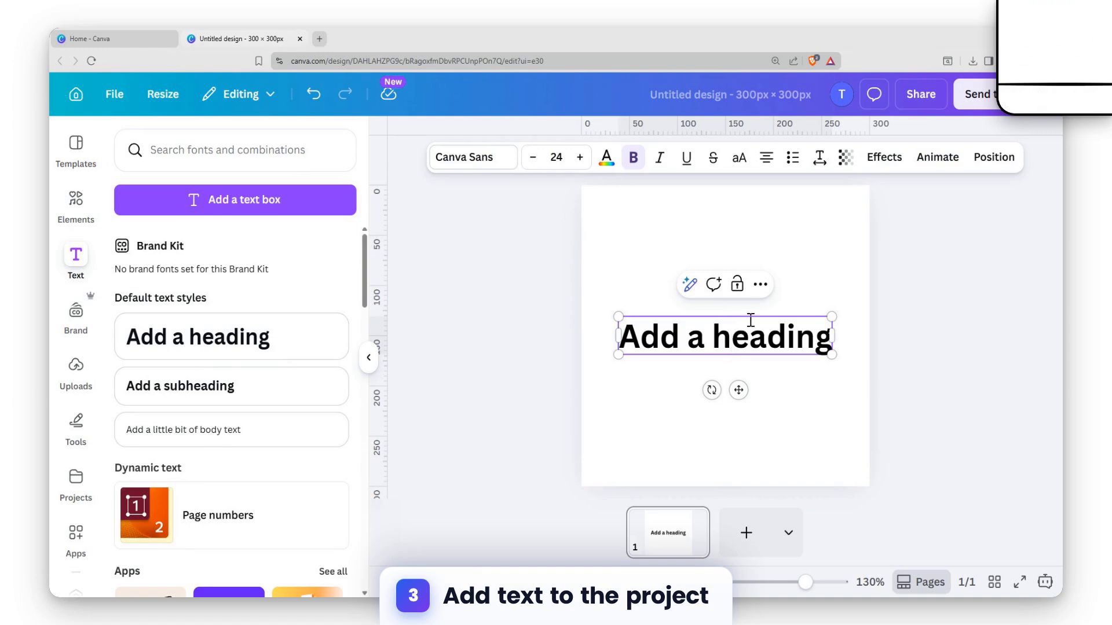
{"action": "key", "text": "ctrl+a"}
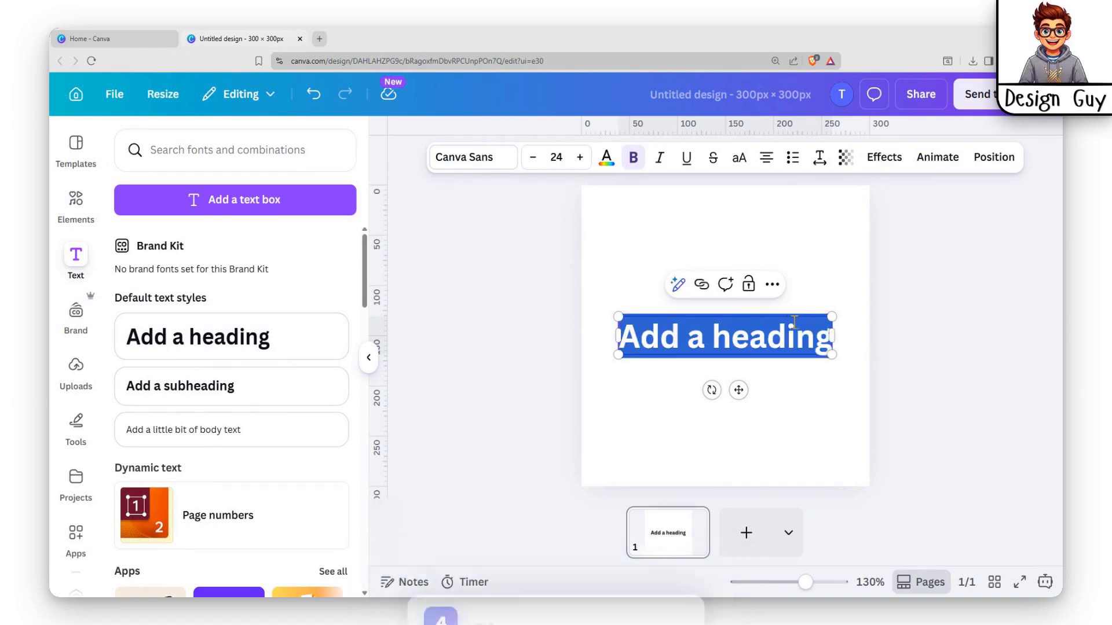
{"action": "type", "text": "SPIR"}
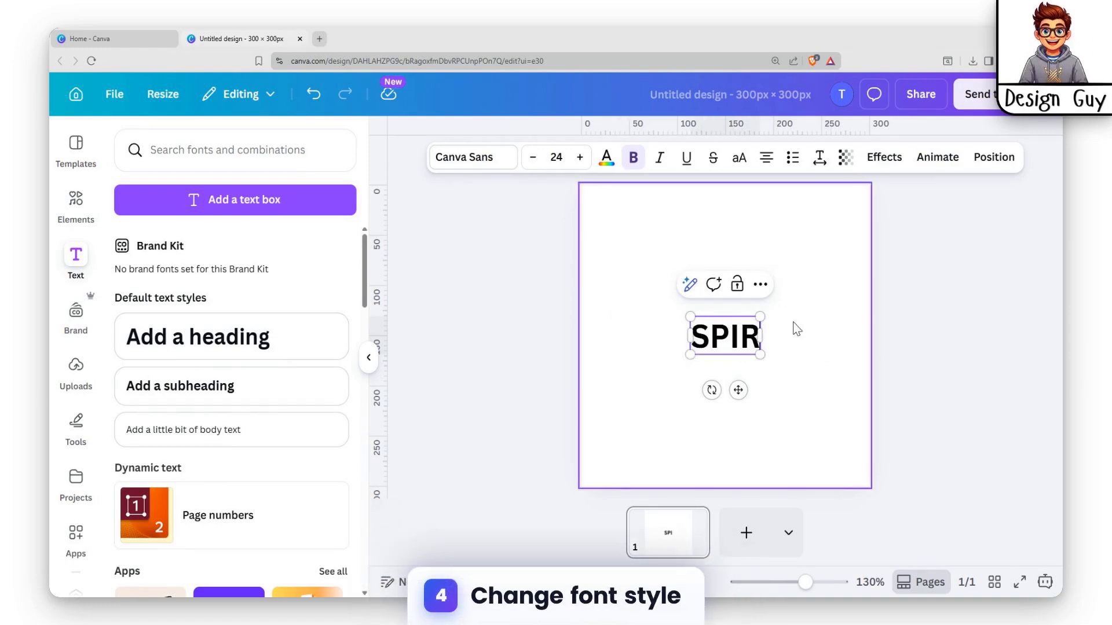
{"action": "type", "text": "AL"}
{"action": "left_click", "coordinate": [796, 316]}
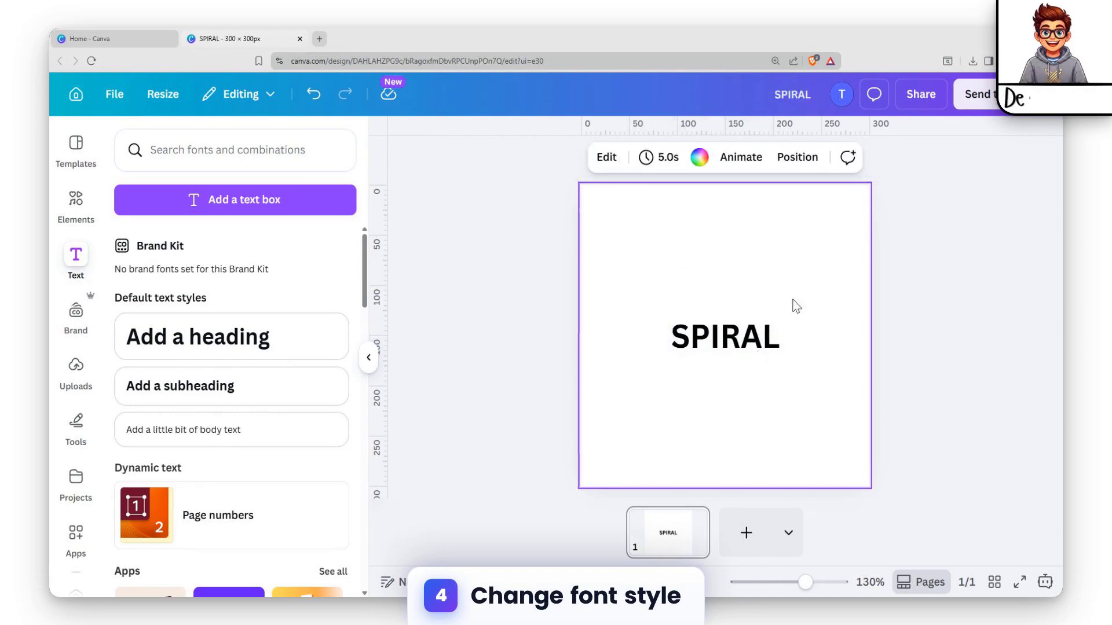
Step: Move the SPIRAL heading up on the page and change its font to HK Modular
{"action": "left_click", "coordinate": [712, 341]}
{"action": "left_click_drag", "start_coordinate": [712, 342], "coordinate": [712, 301]}
{"action": "left_click", "coordinate": [461, 157]}
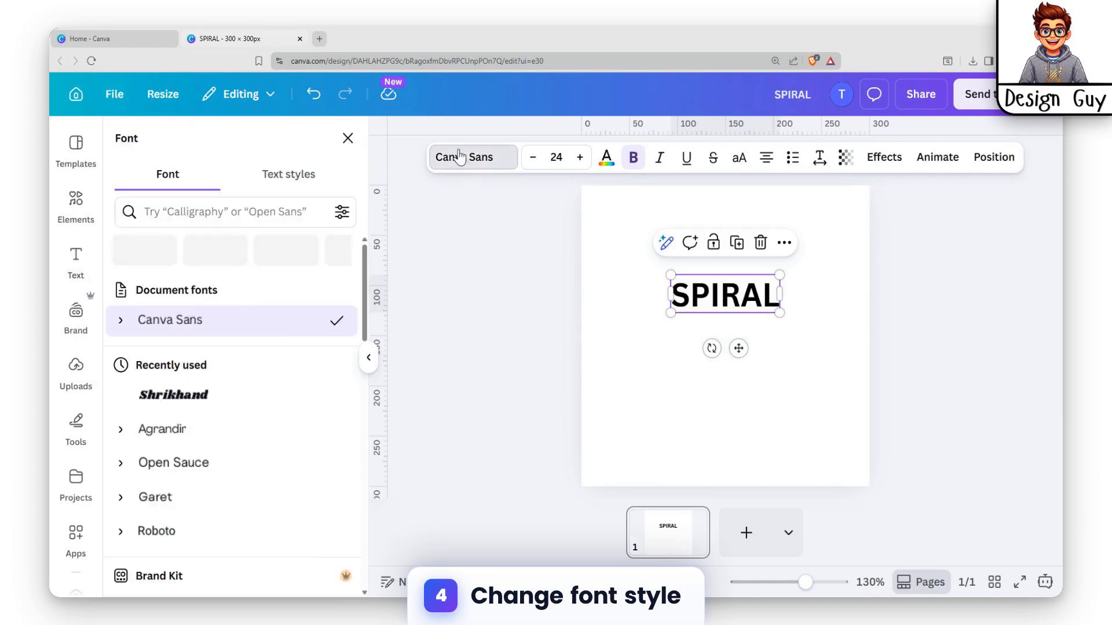
{"action": "scroll", "coordinate": [262, 436], "scroll_direction": "down", "scroll_amount": 10}
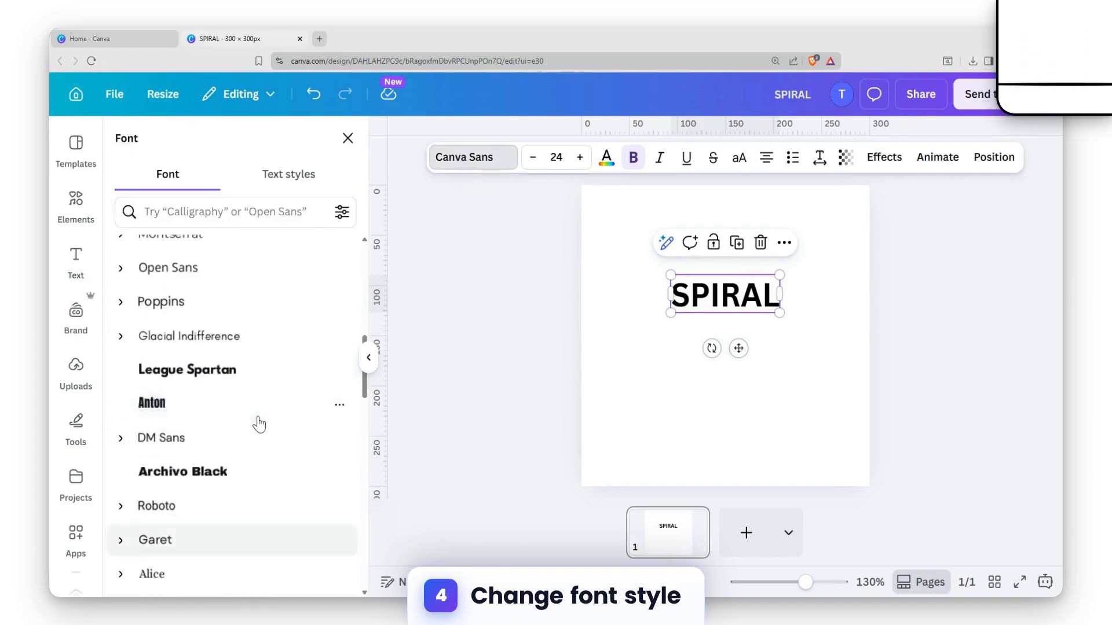
{"action": "scroll", "coordinate": [243, 412], "scroll_direction": "down", "scroll_amount": 10}
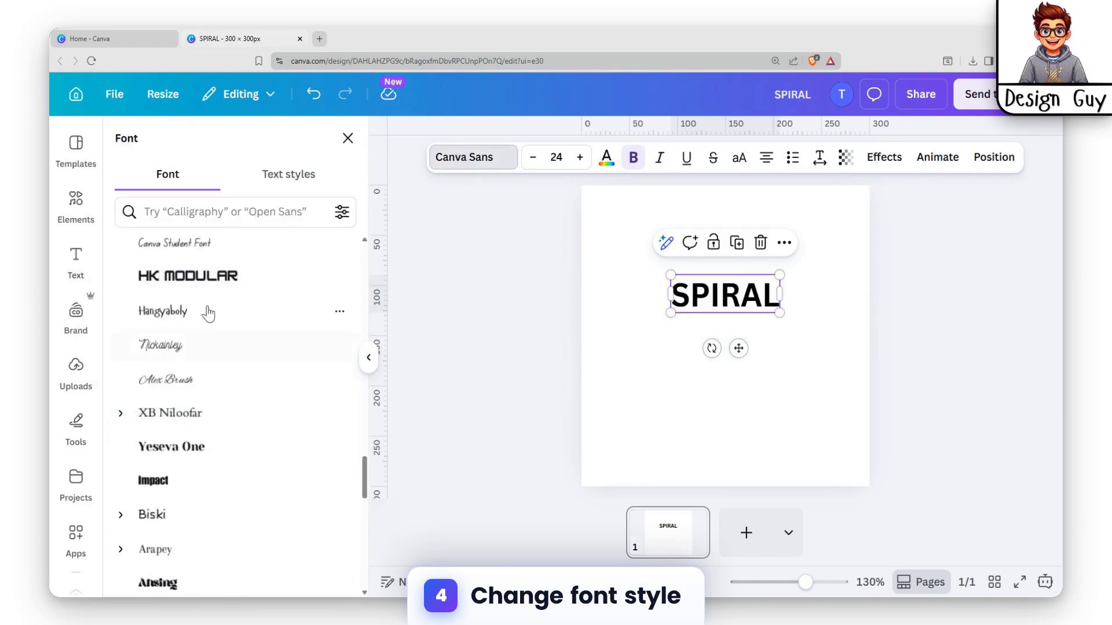
{"action": "left_click", "coordinate": [209, 279]}
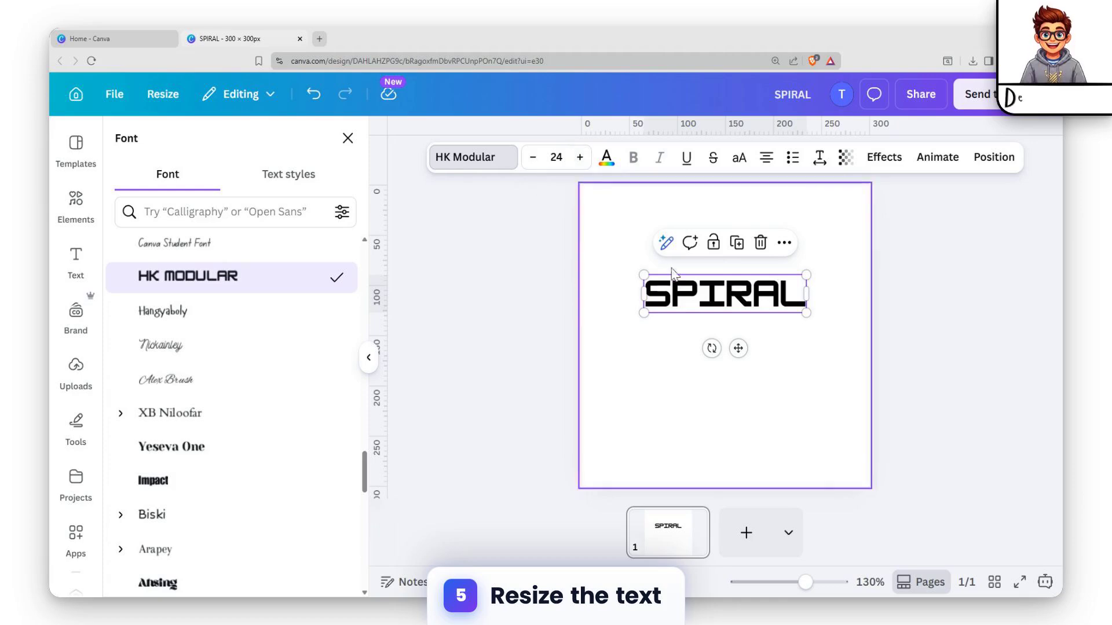
Step: Enlarge the SPIRAL text to about size 41.7 so it spans the page width, and center it on the page
{"action": "left_click_drag", "start_coordinate": [643, 275], "coordinate": [588, 261]}
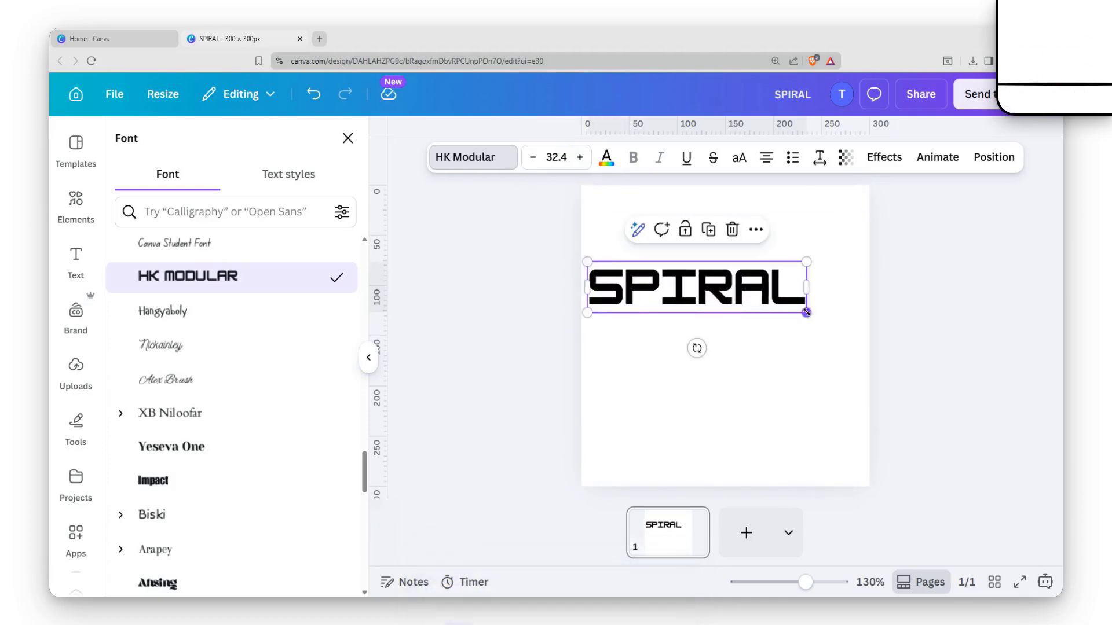
{"action": "left_click_drag", "start_coordinate": [807, 314], "coordinate": [863, 329]}
{"action": "left_click_drag", "start_coordinate": [759, 308], "coordinate": [757, 332]}
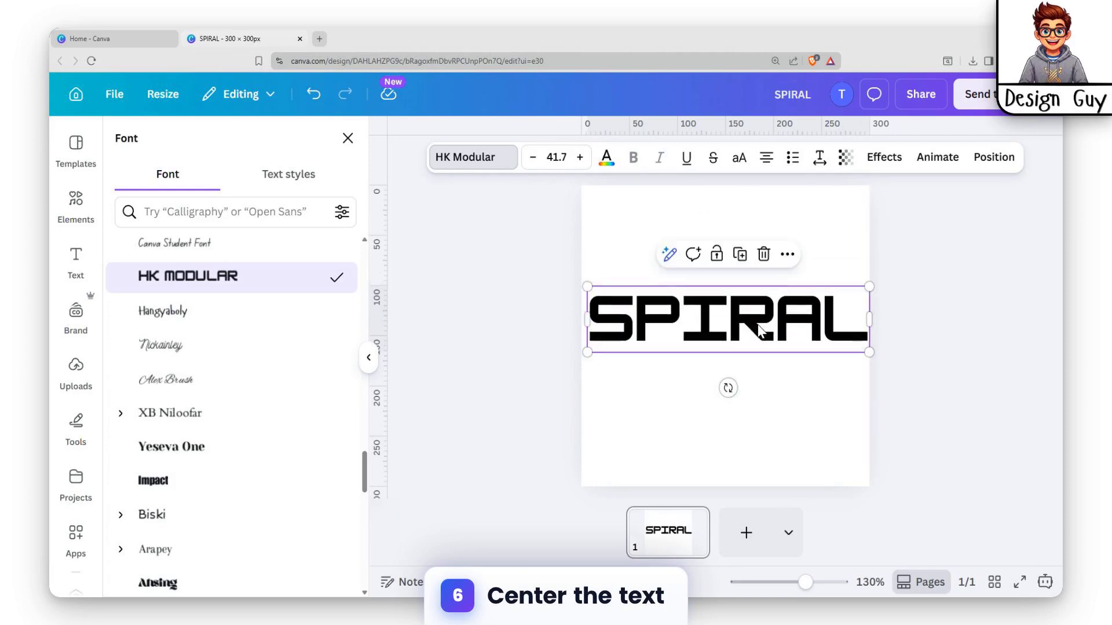
{"action": "mouse_move", "coordinate": [699, 307]}
{"action": "left_mouse_down"}
{"action": "mouse_move", "coordinate": [699, 275]}
{"action": "mouse_move", "coordinate": [693, 322]}
{"action": "left_mouse_up"}
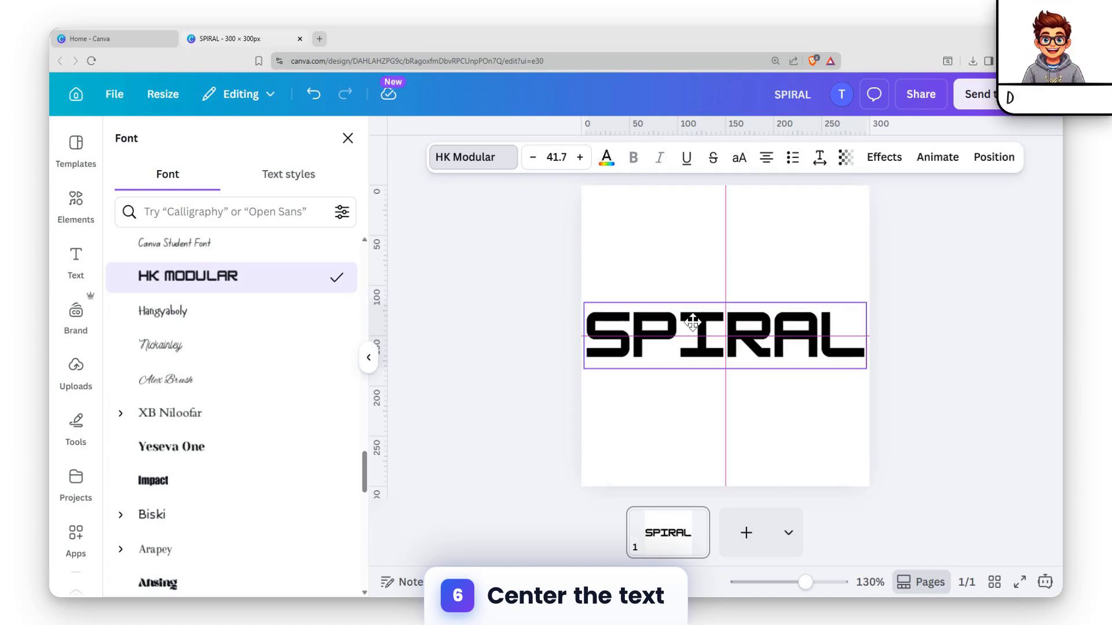
{"action": "left_click_drag", "start_coordinate": [695, 327], "coordinate": [695, 327]}
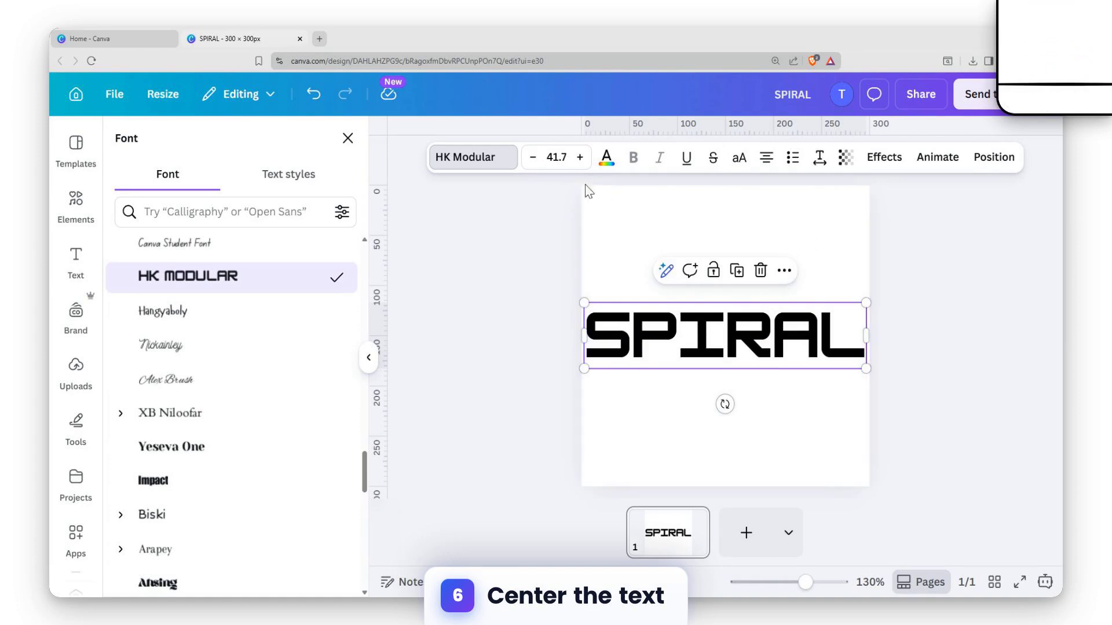
Step: Colour the SPIRAL text with the default red-to-purple linear gradient (#ff5757, #8c52ff)
{"action": "left_click", "coordinate": [606, 160]}
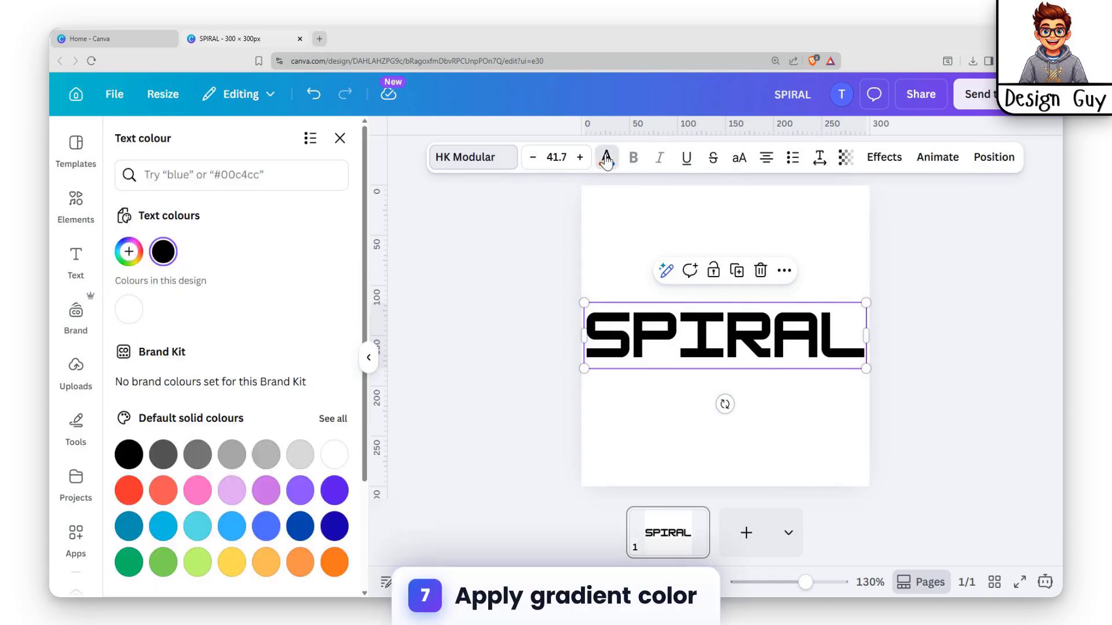
{"action": "scroll", "coordinate": [257, 269], "scroll_direction": "down", "scroll_amount": 3}
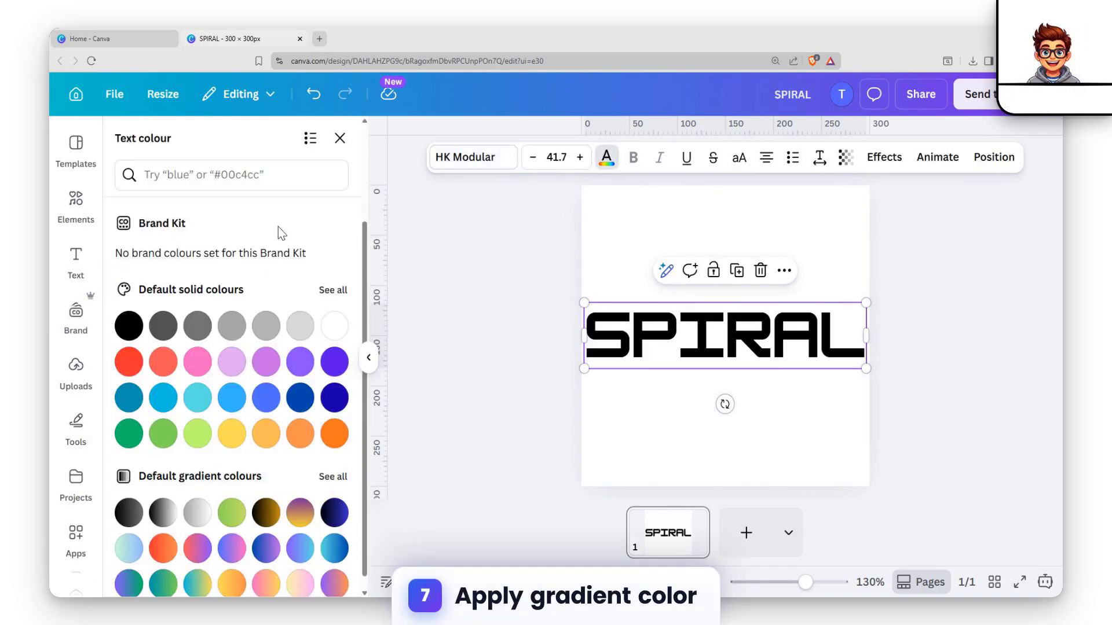
{"action": "scroll", "coordinate": [278, 227], "scroll_direction": "up", "scroll_amount": 1}
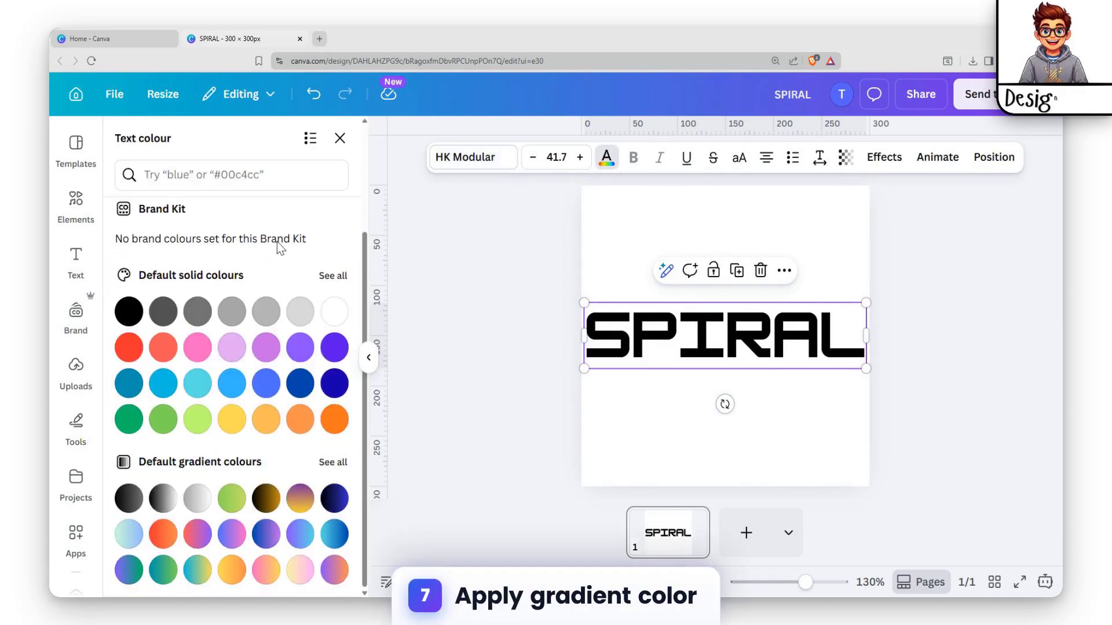
{"action": "left_click", "coordinate": [197, 538]}
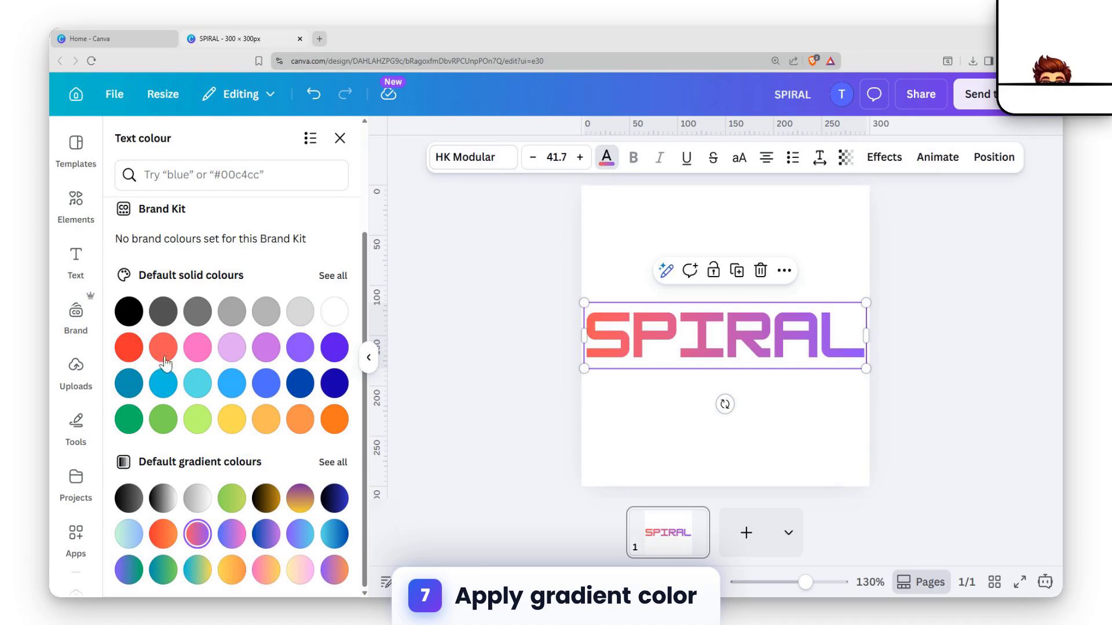
Step: Try the available gradient styles on the SPIRAL text and apply the radial one, with red in the center and purple outside
{"action": "scroll", "coordinate": [215, 313], "scroll_direction": "up", "scroll_amount": 3}
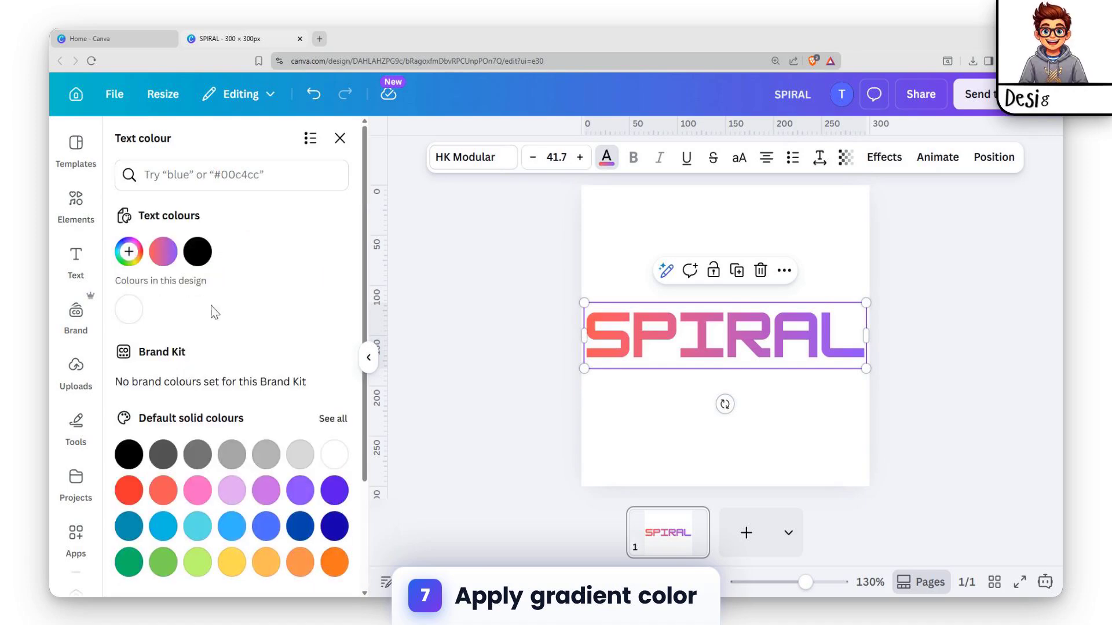
{"action": "left_click", "coordinate": [163, 258]}
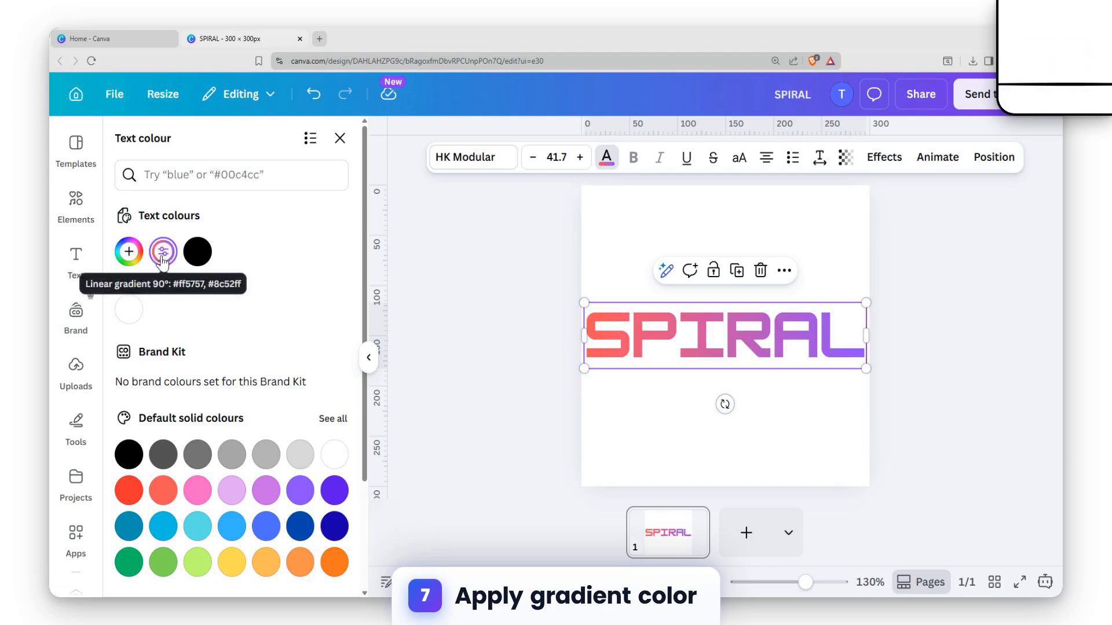
{"action": "left_click", "coordinate": [163, 256]}
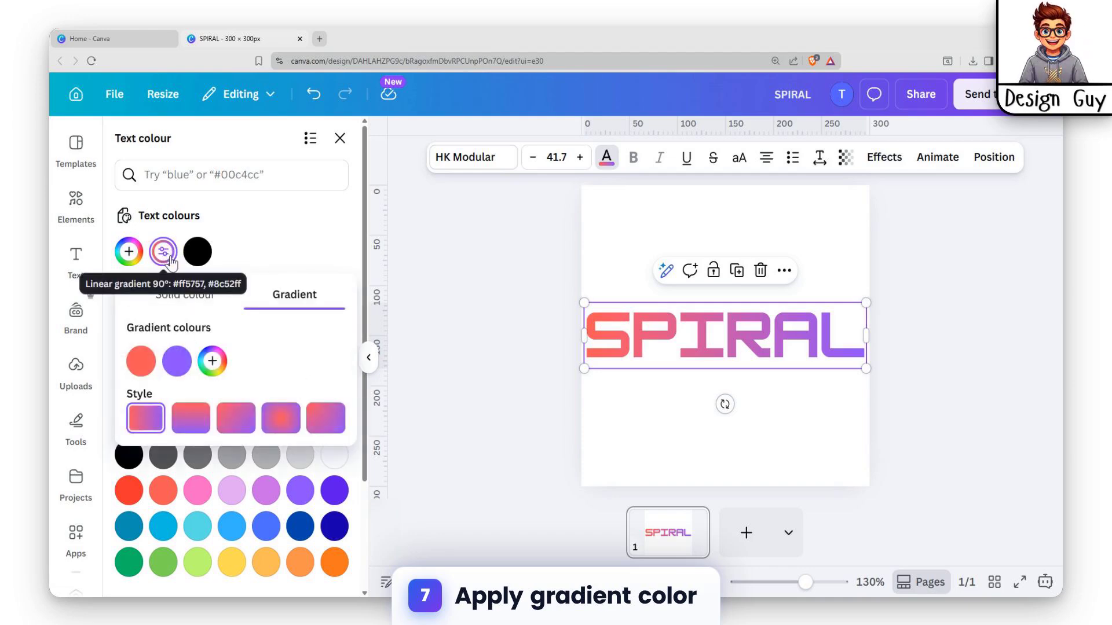
{"action": "left_click", "coordinate": [282, 419]}
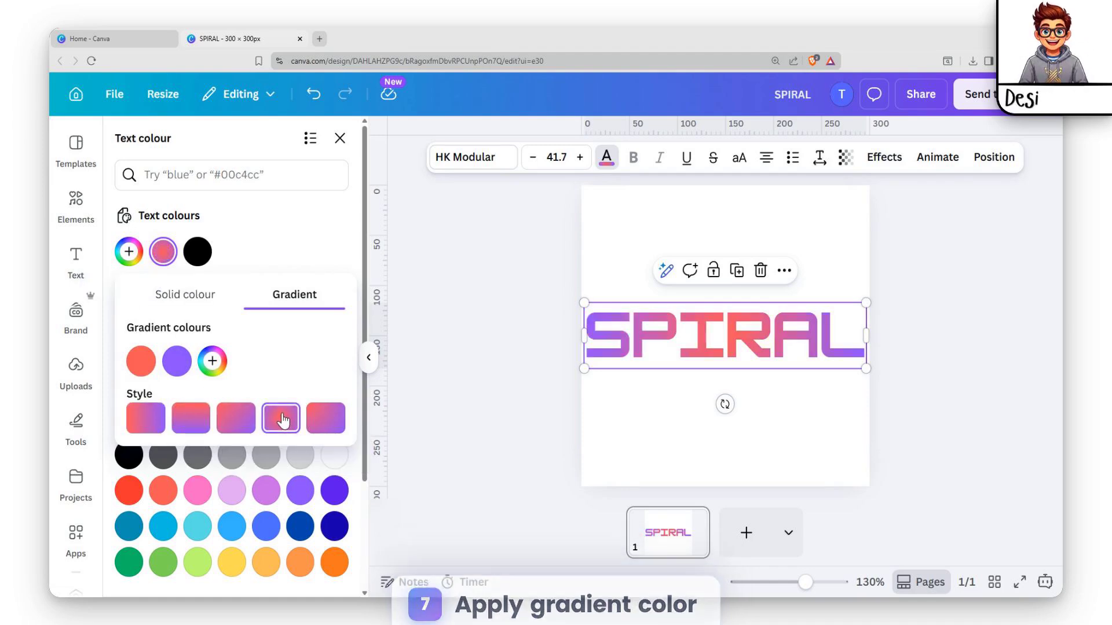
{"action": "left_click", "coordinate": [237, 426]}
{"action": "left_click", "coordinate": [184, 422]}
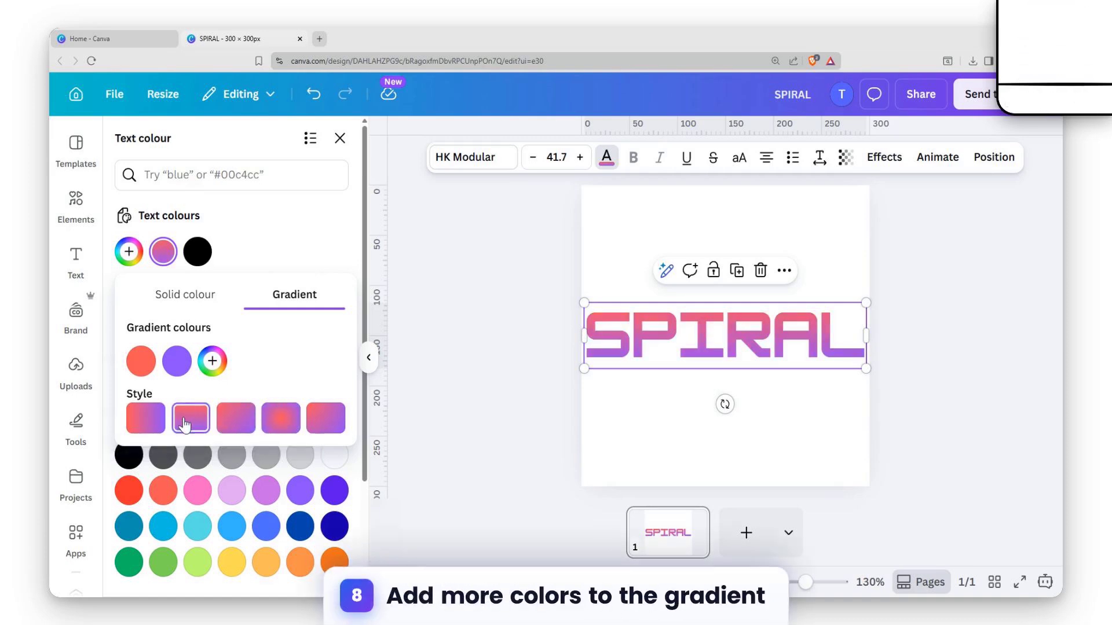
{"action": "left_click", "coordinate": [323, 418]}
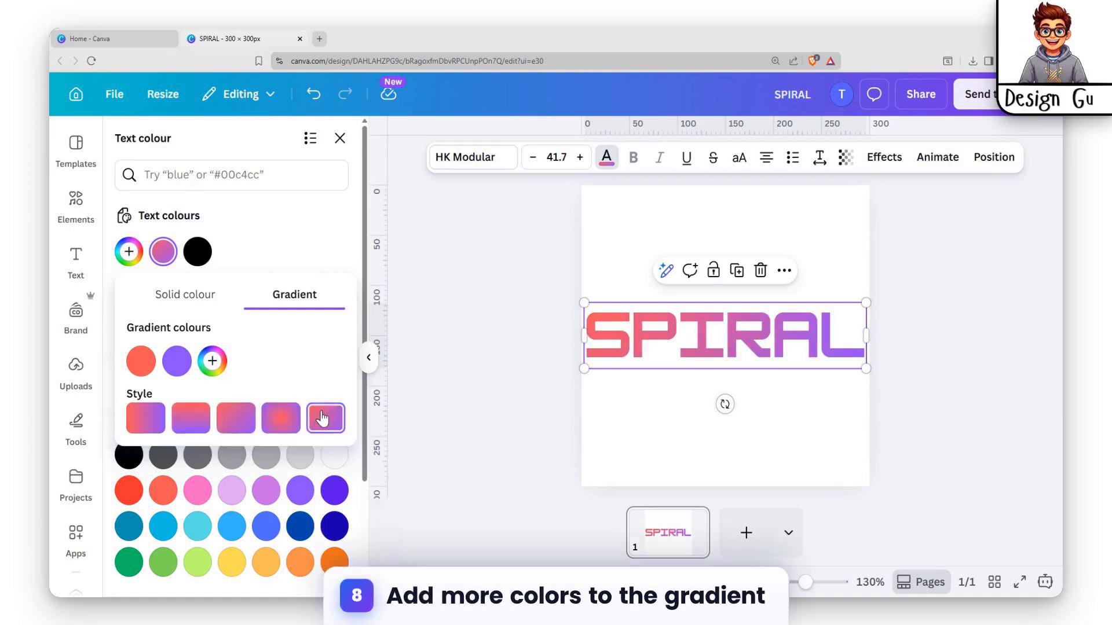
{"action": "left_click", "coordinate": [276, 420]}
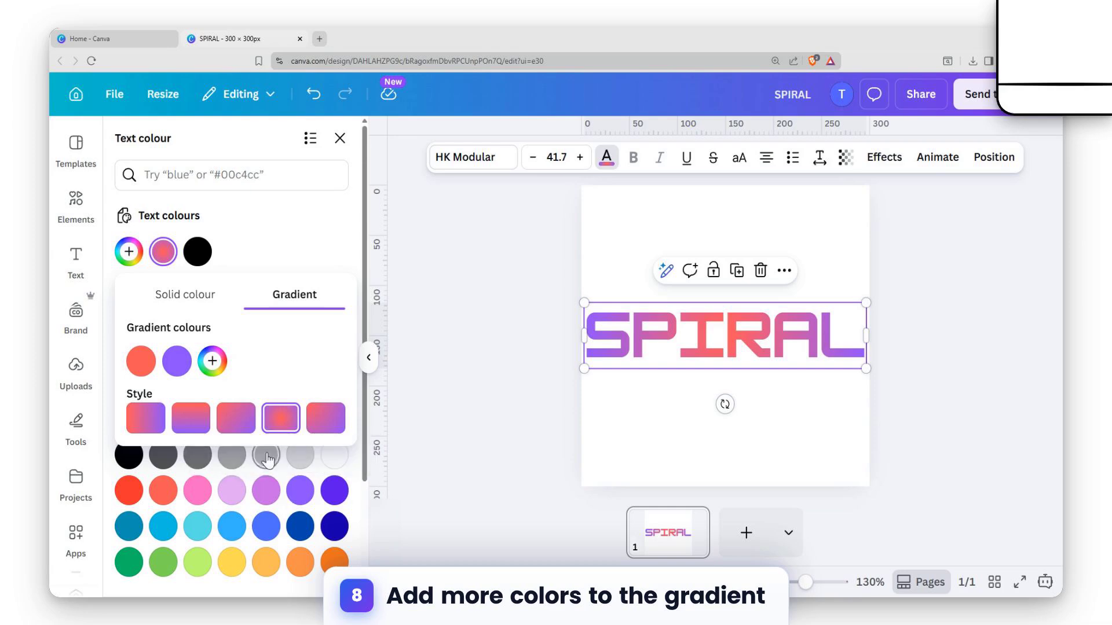
Step: Add a third colour to the text gradient and set it to yellow #F7F40A
{"action": "left_click", "coordinate": [212, 361]}
{"action": "left_click", "coordinate": [247, 497]}
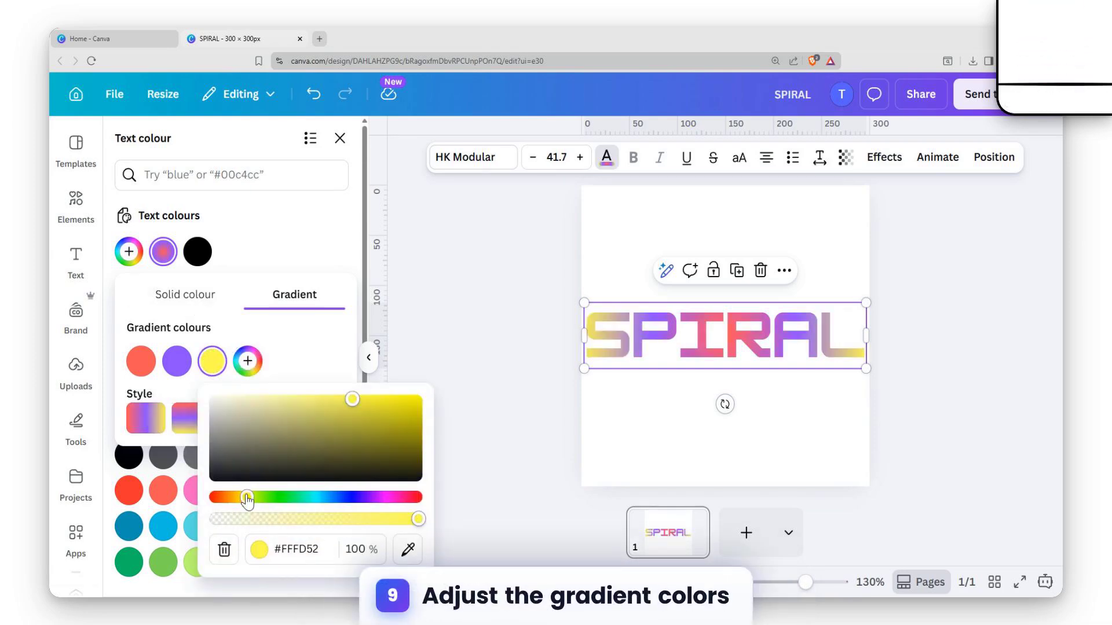
{"action": "left_click", "coordinate": [408, 402]}
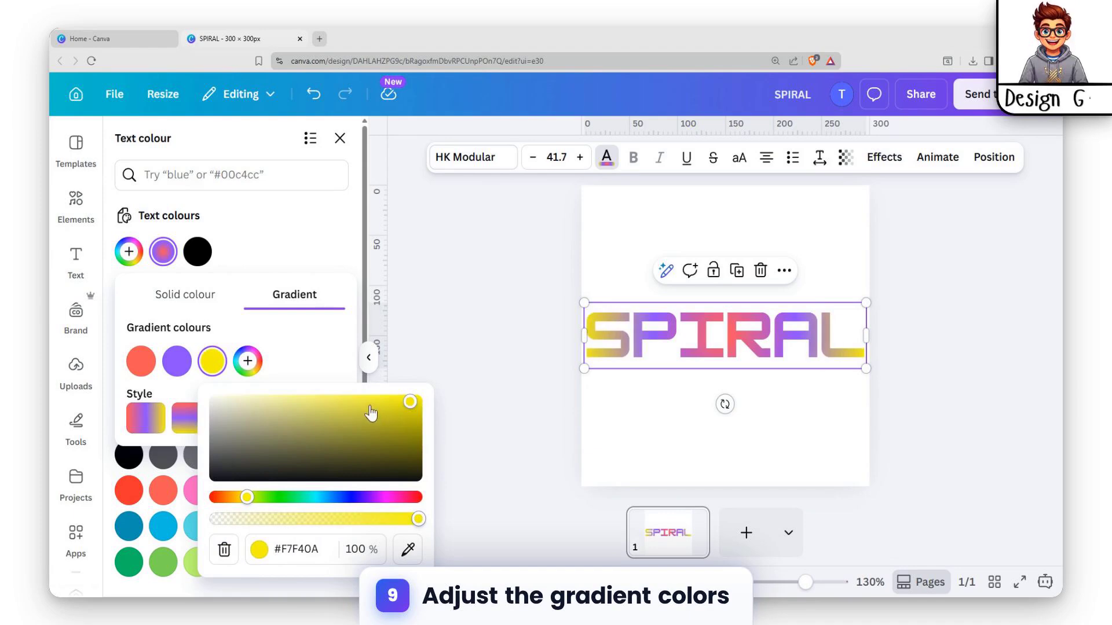
Step: Add a fourth colour to the text gradient, set it to green #39F70A, and close the gradient settings
{"action": "left_click", "coordinate": [248, 362]}
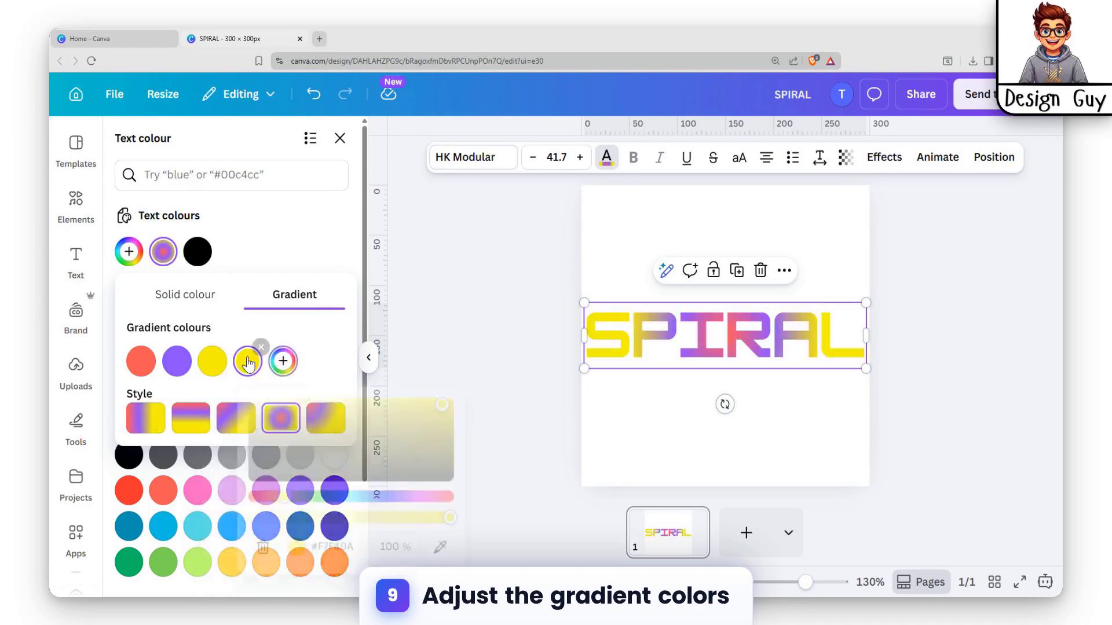
{"action": "left_click", "coordinate": [311, 497]}
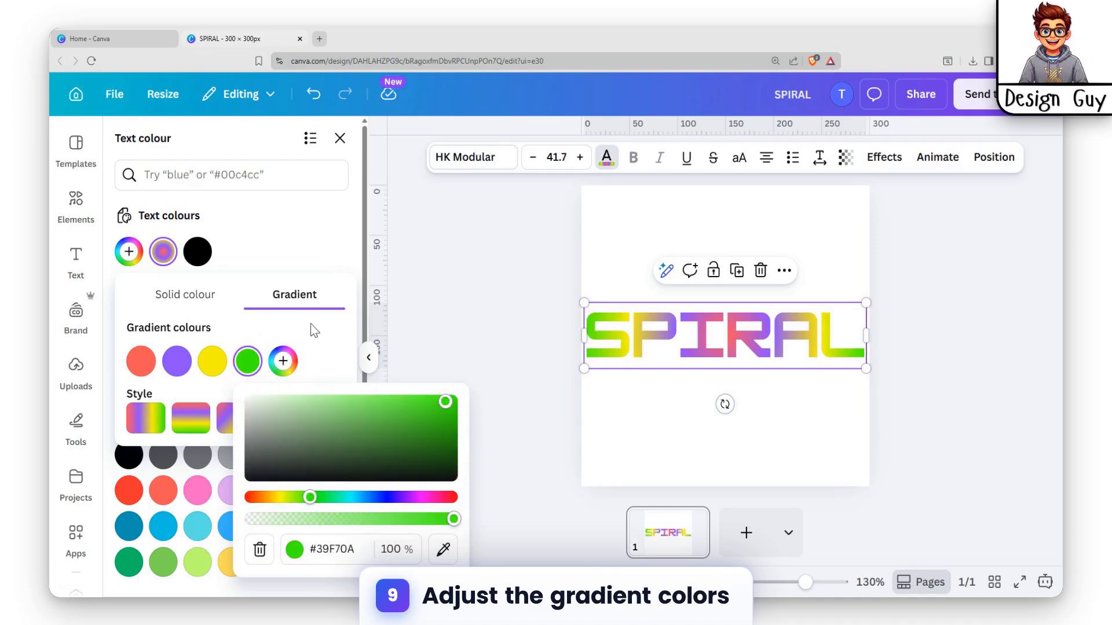
{"action": "left_click", "coordinate": [285, 332]}
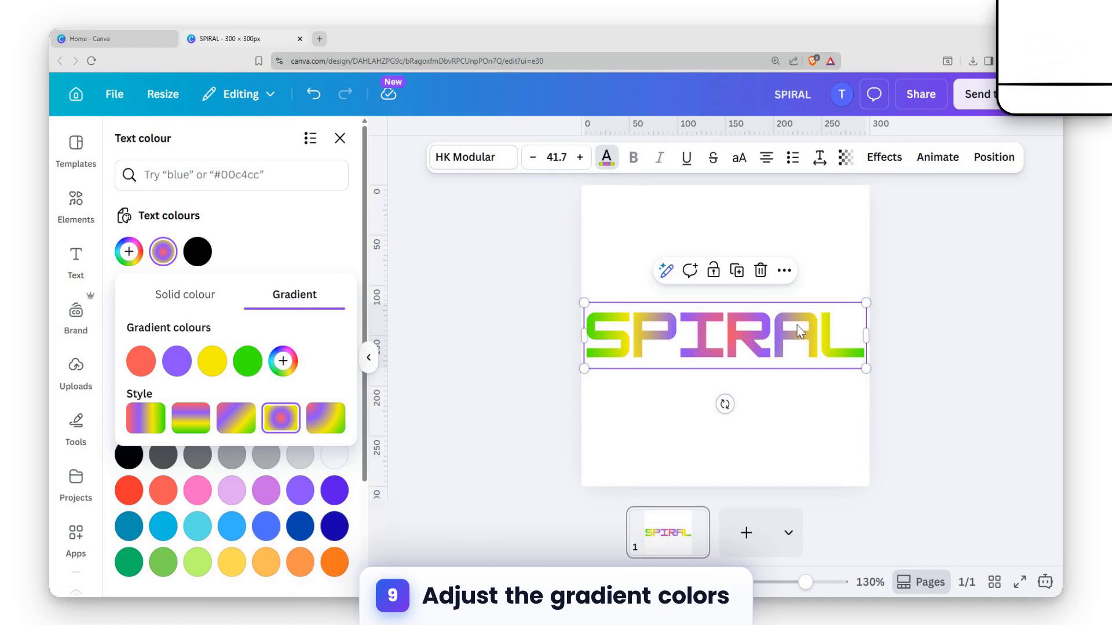
{"action": "left_click", "coordinate": [827, 409]}
Step: Move the SPIRAL text slightly above the center of the page
{"action": "left_click", "coordinate": [747, 341]}
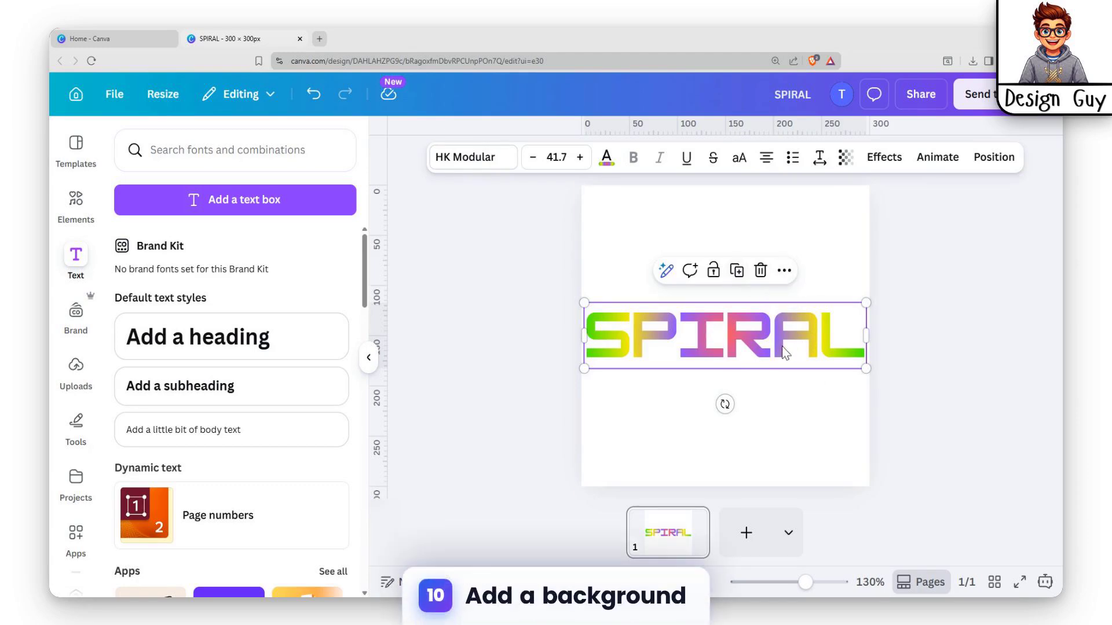
{"action": "left_click", "coordinate": [856, 207]}
{"action": "mouse_move", "coordinate": [812, 322]}
{"action": "left_mouse_down"}
{"action": "mouse_move", "coordinate": [803, 260]}
{"action": "mouse_move", "coordinate": [818, 262]}
{"action": "mouse_move", "coordinate": [790, 283]}
{"action": "mouse_move", "coordinate": [814, 299]}
{"action": "left_mouse_up"}
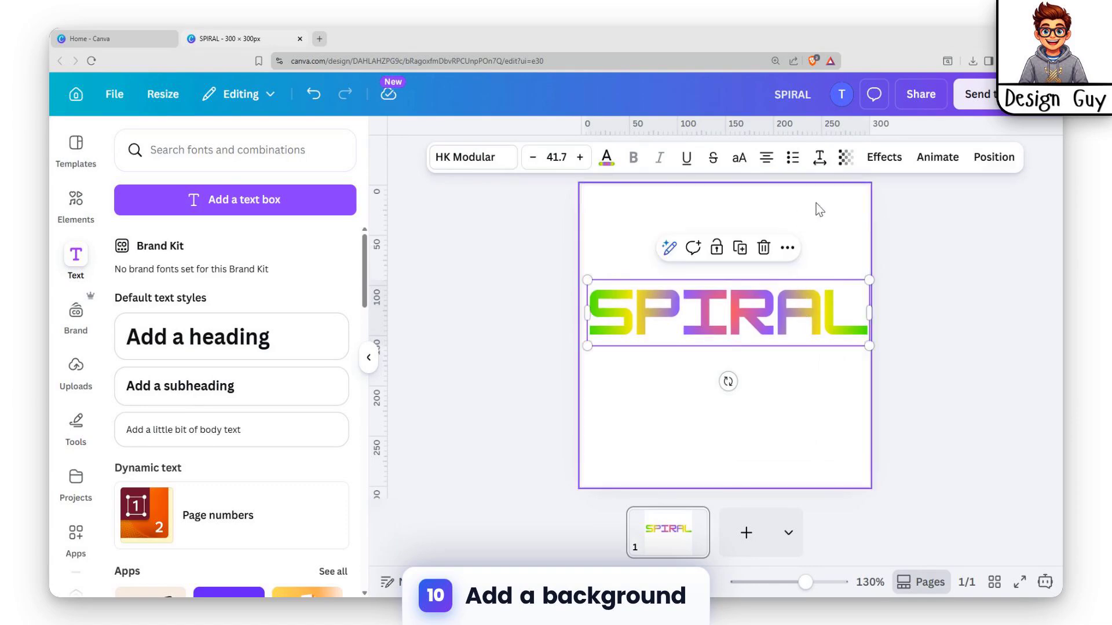
Step: Try several solid colours for the page background and set it to black
{"action": "left_click", "coordinate": [656, 212]}
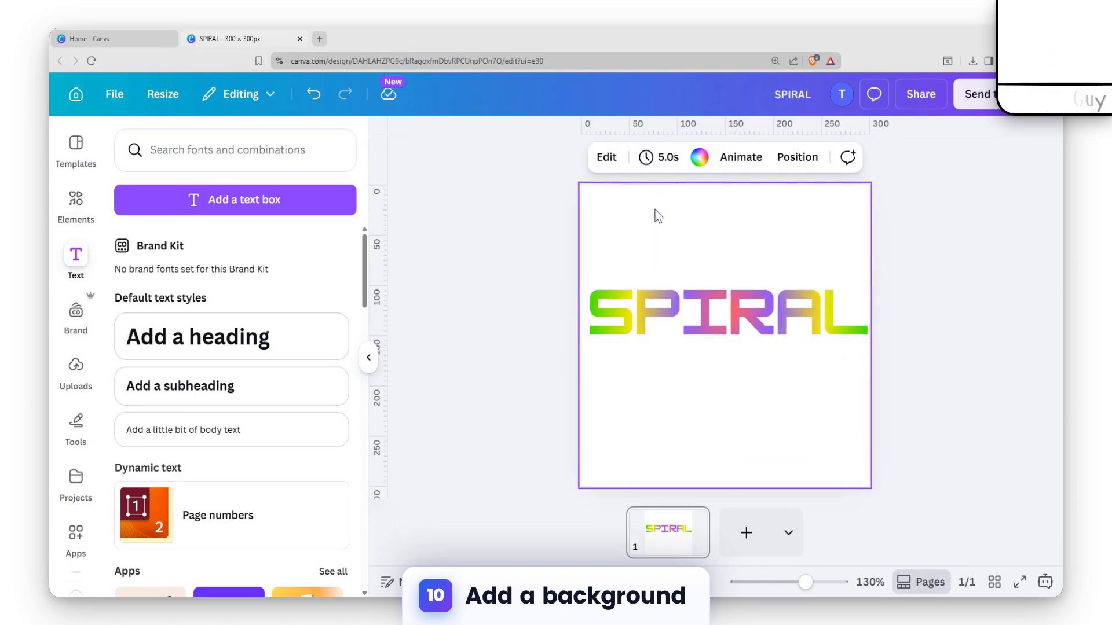
{"action": "left_click", "coordinate": [699, 157]}
{"action": "scroll", "coordinate": [243, 324], "scroll_direction": "down", "scroll_amount": 3}
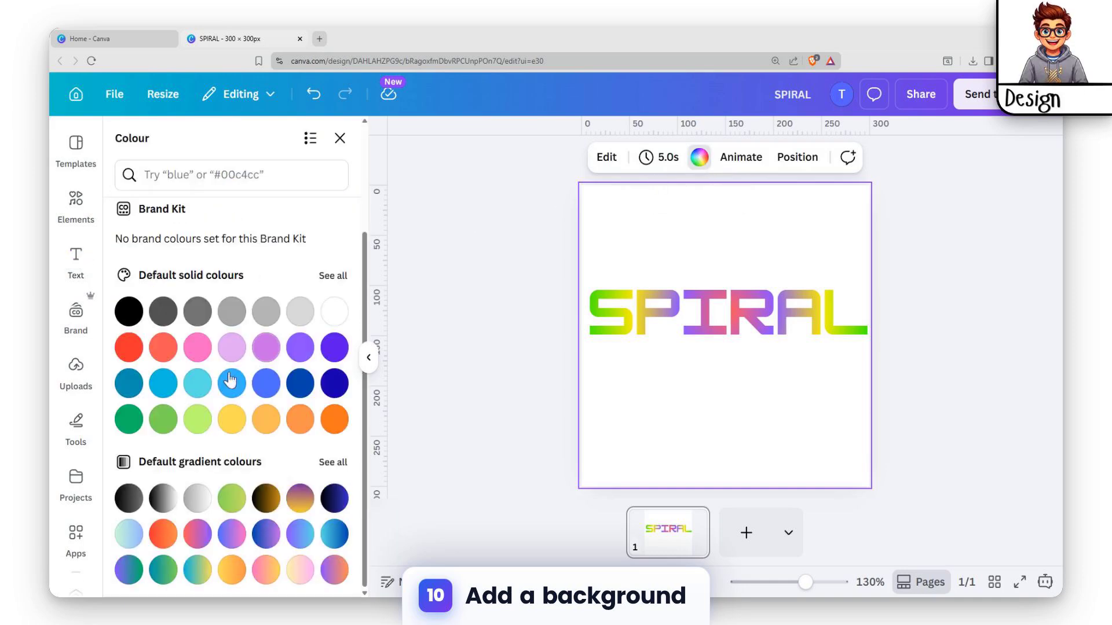
{"action": "left_click", "coordinate": [232, 419]}
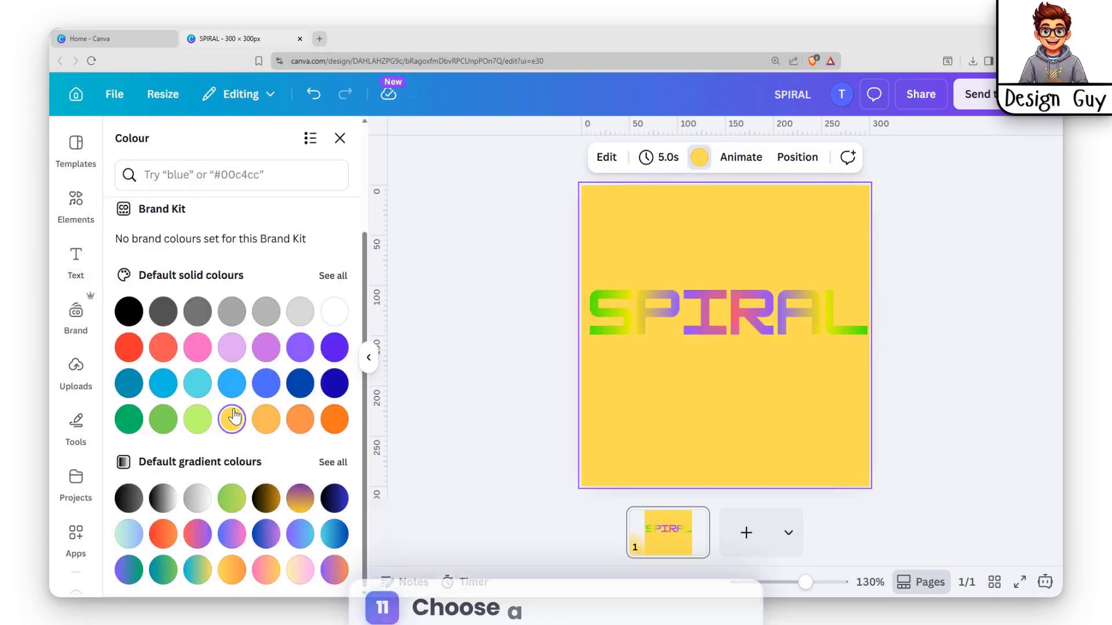
{"action": "left_click", "coordinate": [198, 420]}
{"action": "left_click", "coordinate": [231, 383]}
{"action": "left_click", "coordinate": [232, 348]}
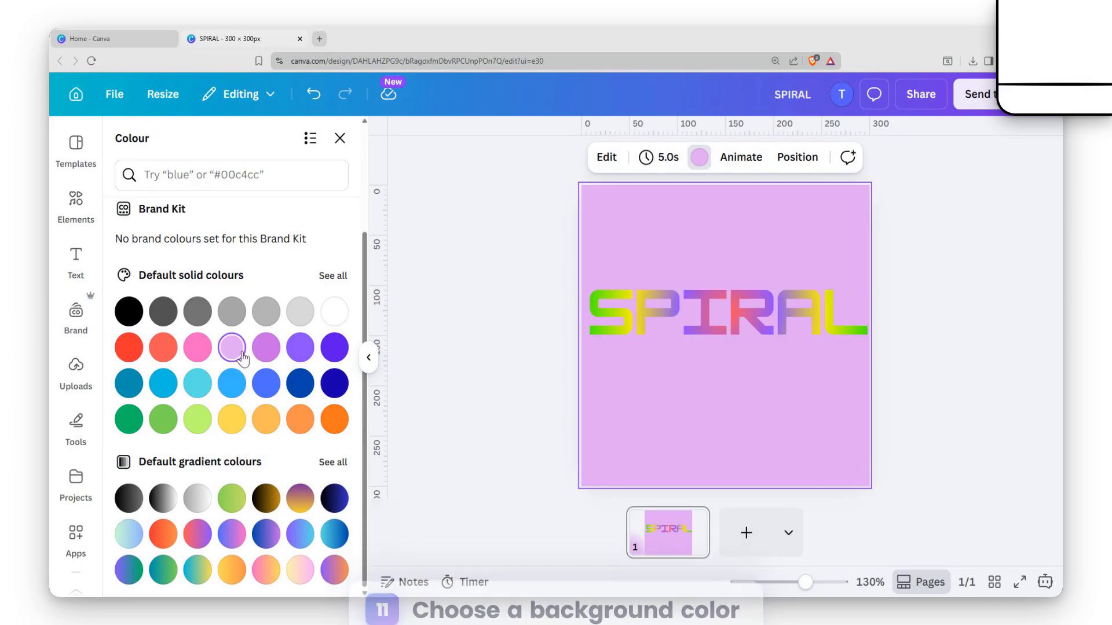
{"action": "left_click", "coordinate": [334, 312]}
{"action": "left_click", "coordinate": [334, 347]}
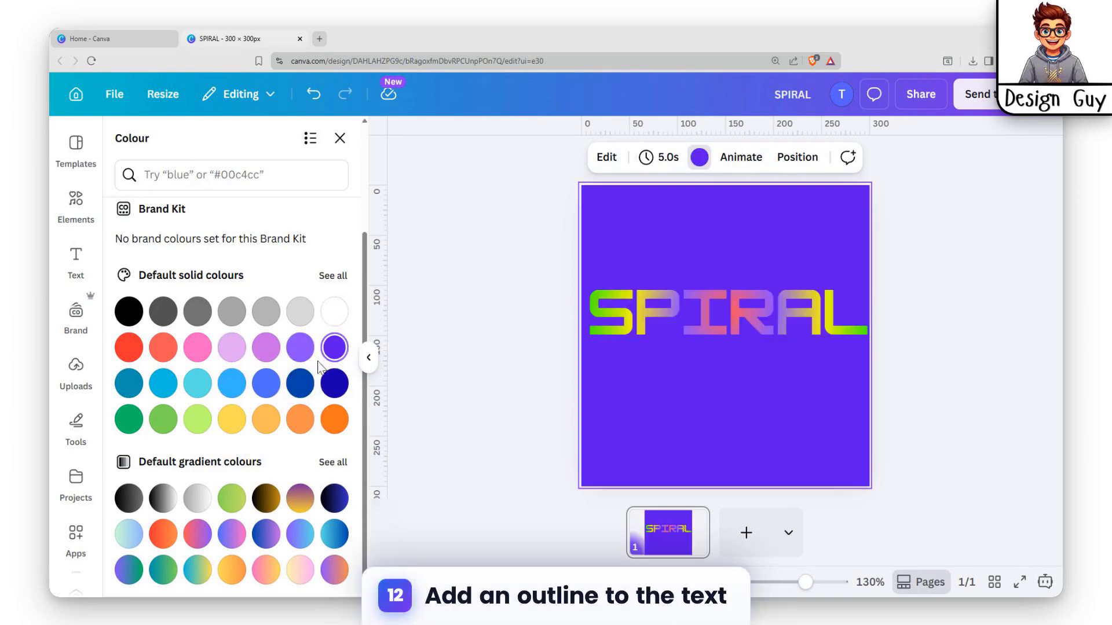
{"action": "left_click", "coordinate": [300, 347]}
{"action": "left_click", "coordinate": [335, 383]}
{"action": "left_click", "coordinate": [129, 348]}
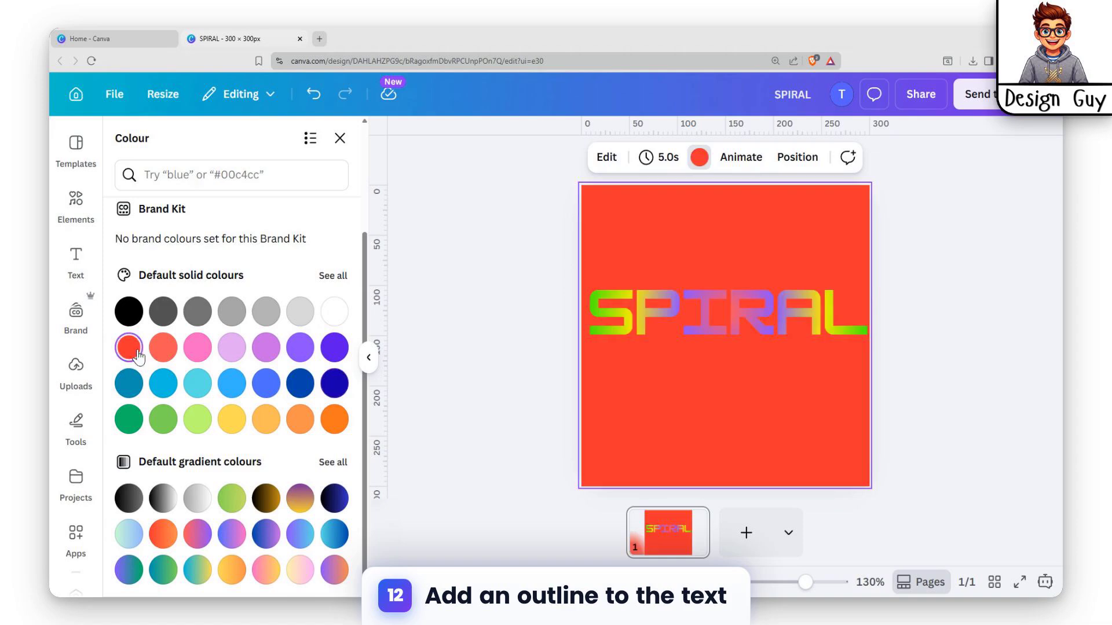
{"action": "left_click", "coordinate": [197, 353]}
{"action": "left_click", "coordinate": [130, 421]}
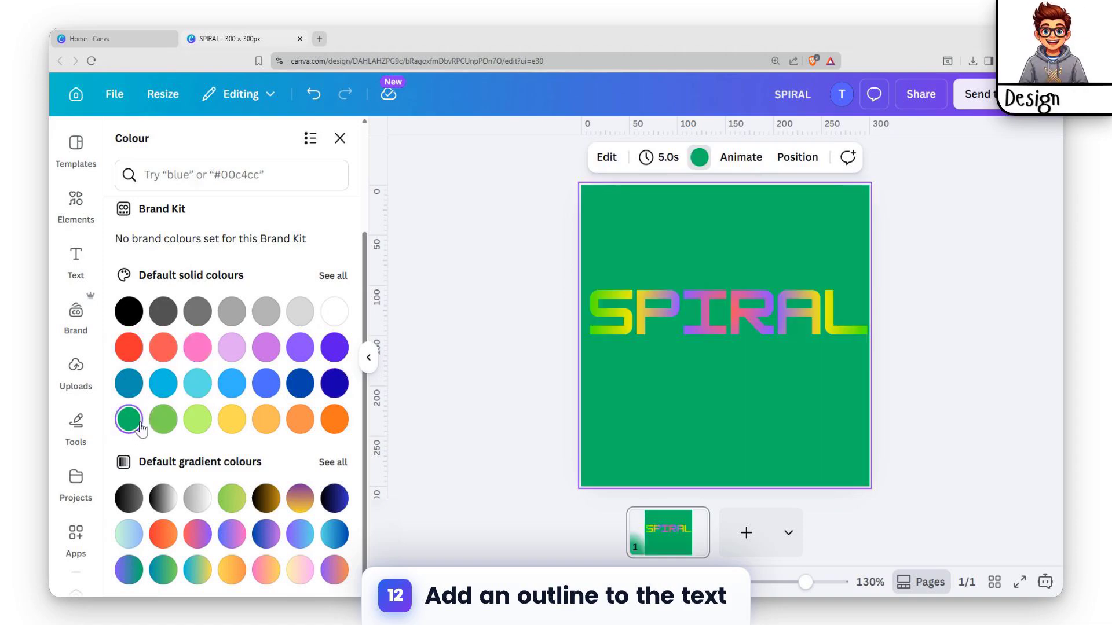
{"action": "left_click", "coordinate": [139, 316]}
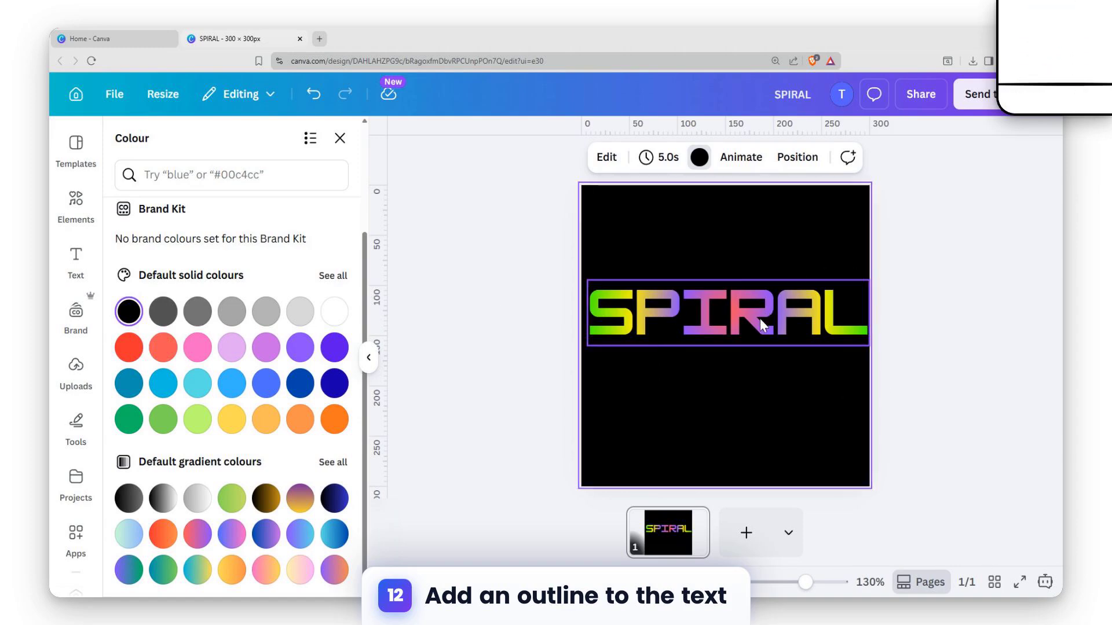
Step: Center the SPIRAL text horizontally on the page and give it a white Outline effect with thickness 140
{"action": "left_click_drag", "start_coordinate": [759, 319], "coordinate": [757, 323]}
{"action": "left_click", "coordinate": [795, 380]}
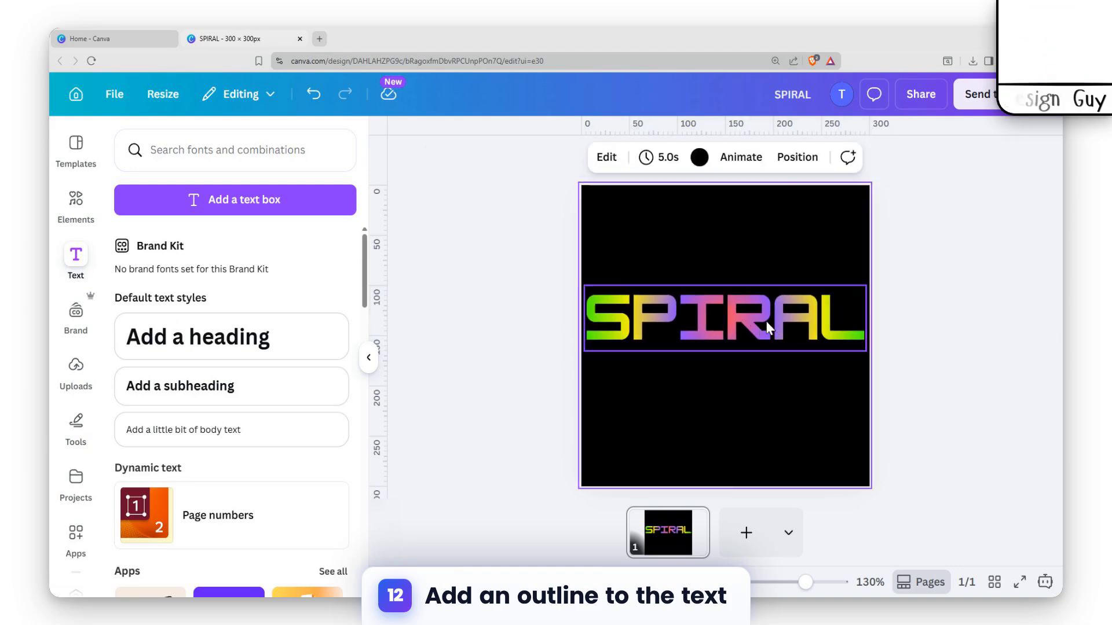
{"action": "left_click", "coordinate": [696, 321]}
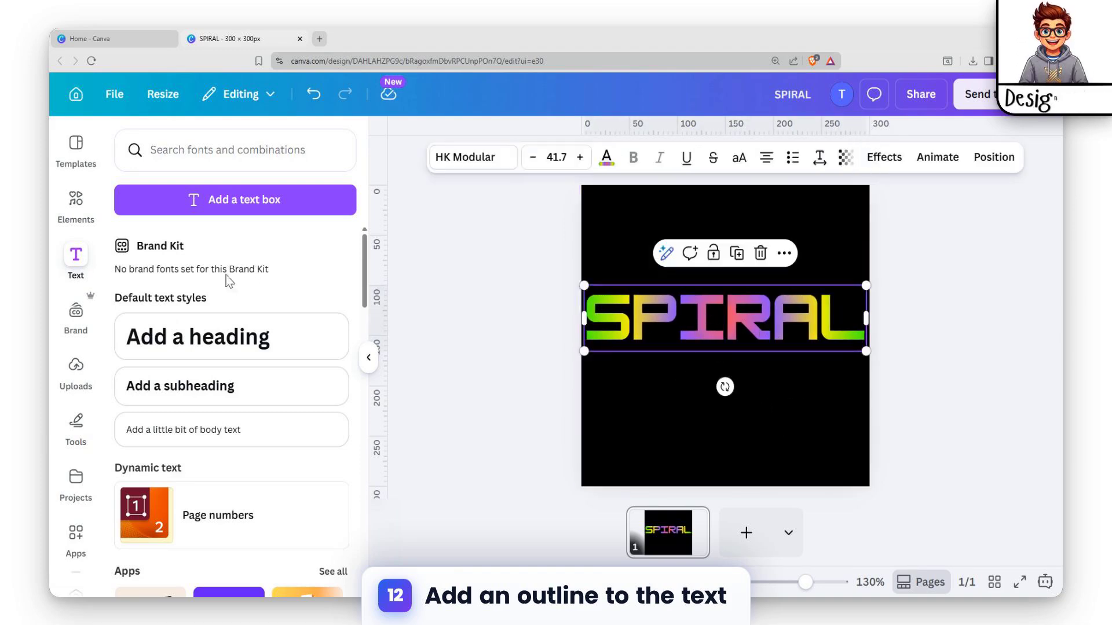
{"action": "left_click", "coordinate": [881, 164]}
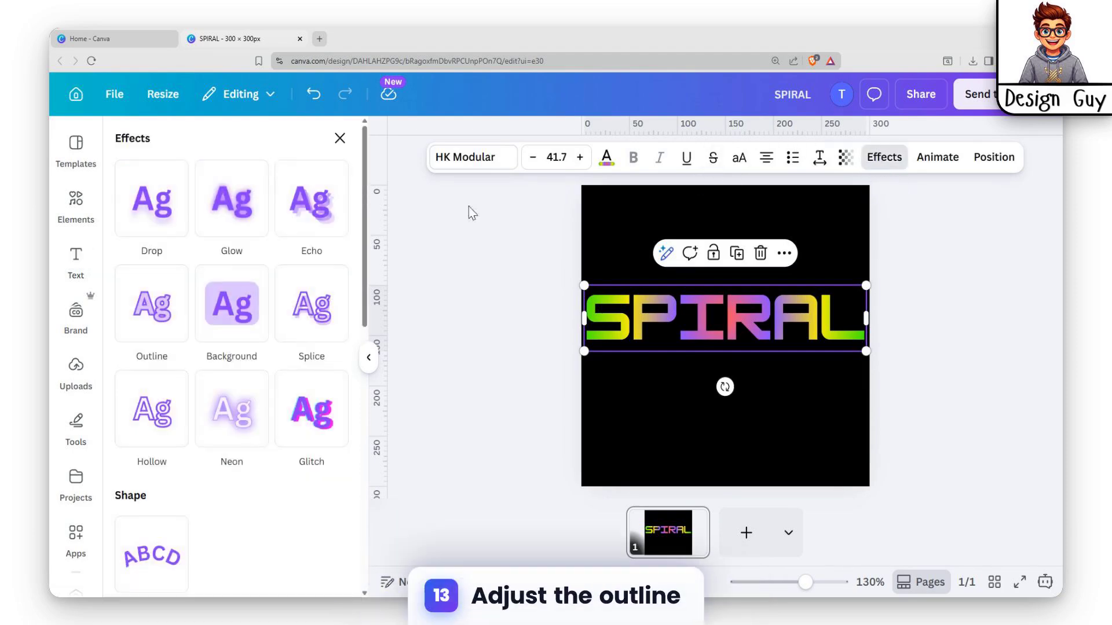
{"action": "left_click", "coordinate": [123, 317]}
{"action": "left_click", "coordinate": [337, 443]}
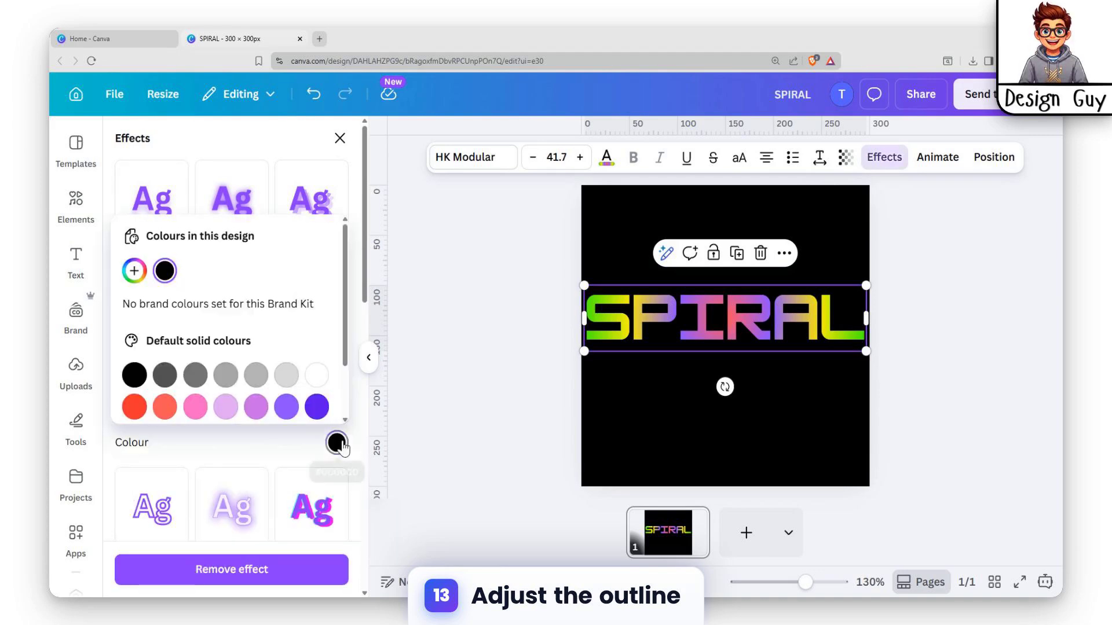
{"action": "left_click", "coordinate": [317, 376]}
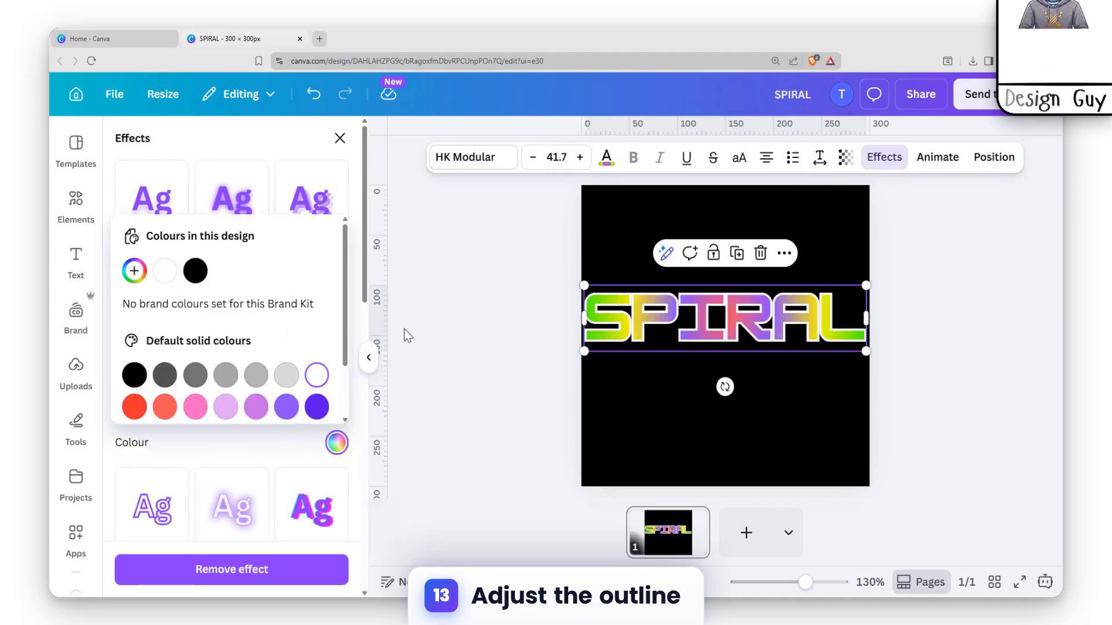
{"action": "left_click", "coordinate": [217, 446]}
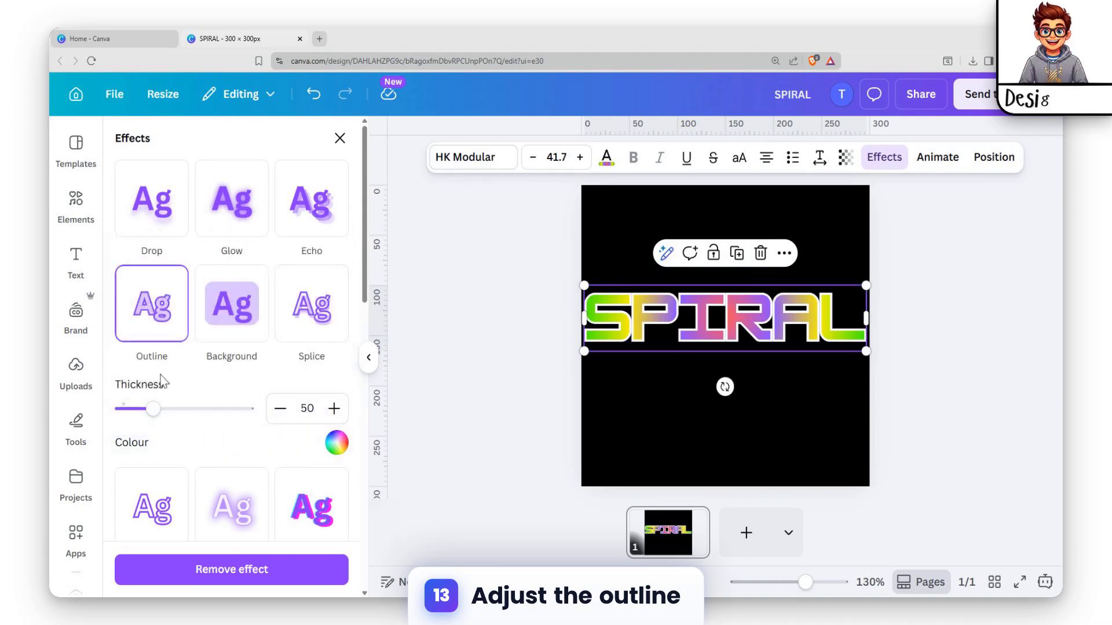
{"action": "left_click_drag", "start_coordinate": [165, 413], "coordinate": [212, 406]}
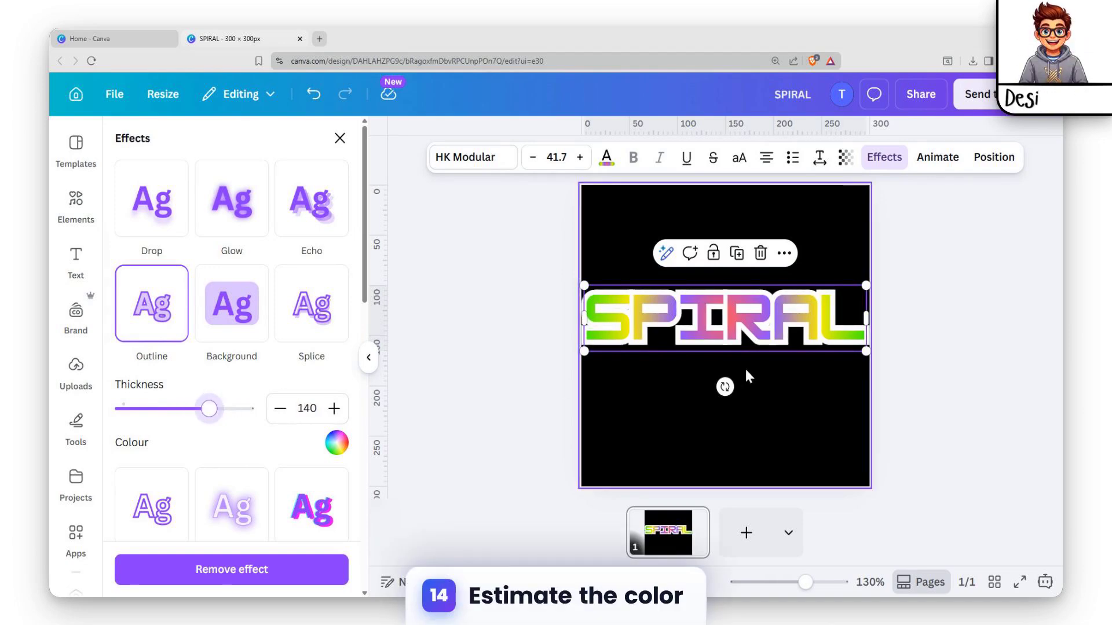
Step: Reduce the SPIRAL text to font size 38.7 and center it horizontally, slightly above the middle of the page
{"action": "left_click", "coordinate": [876, 426]}
{"action": "mouse_move", "coordinate": [767, 339]}
{"action": "left_mouse_down"}
{"action": "mouse_move", "coordinate": [785, 292]}
{"action": "mouse_move", "coordinate": [769, 321]}
{"action": "left_mouse_up"}
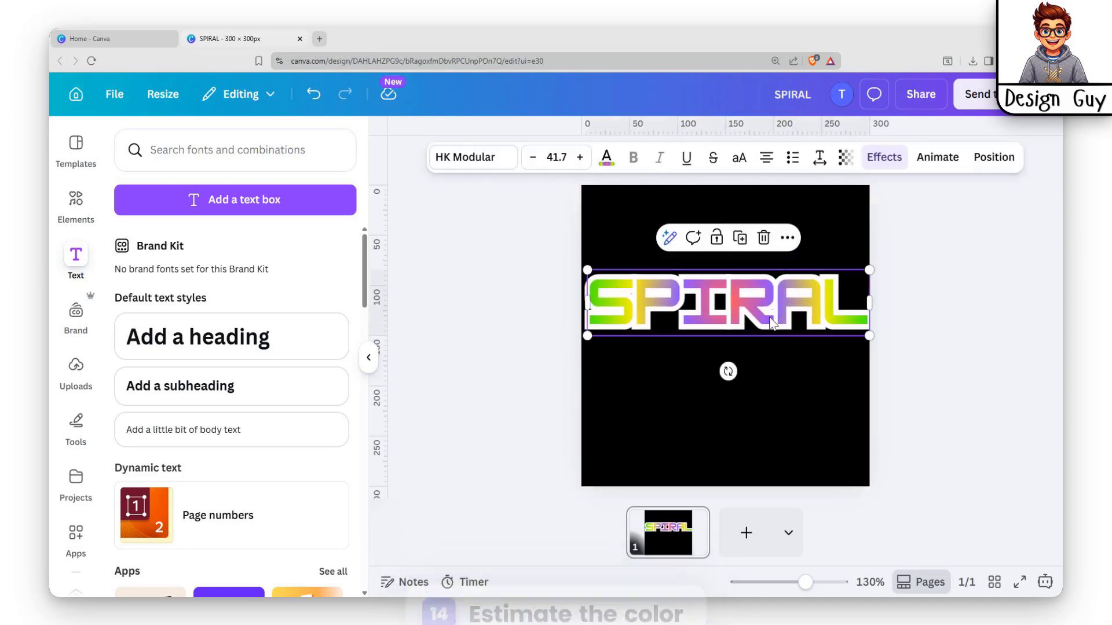
{"action": "left_click_drag", "start_coordinate": [862, 337], "coordinate": [848, 327]}
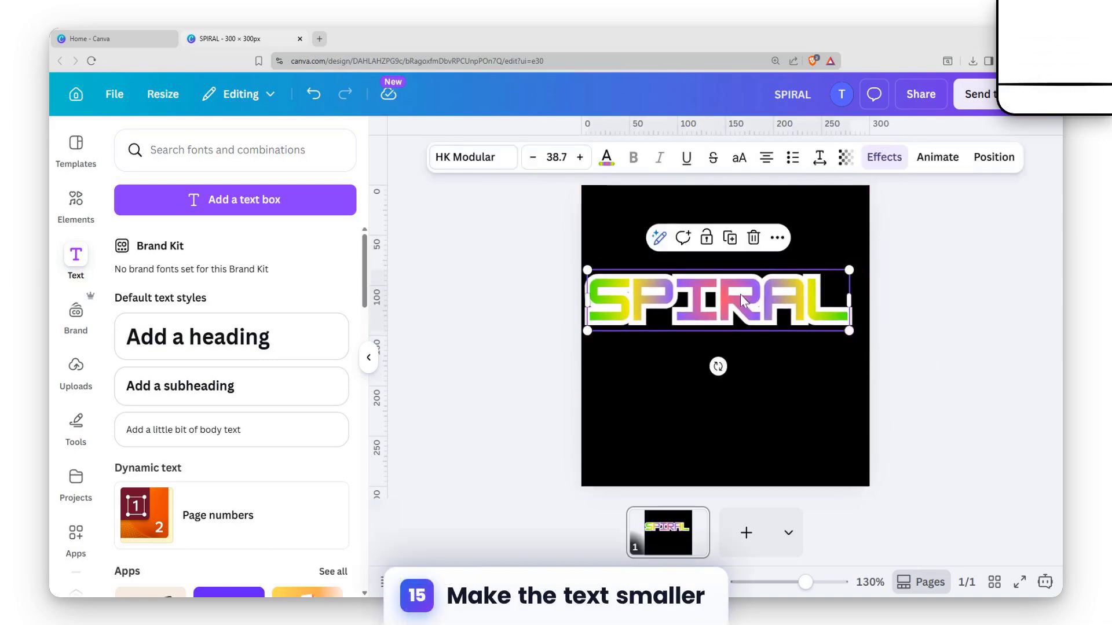
{"action": "left_click_drag", "start_coordinate": [739, 296], "coordinate": [744, 319]}
{"action": "left_click", "coordinate": [780, 406]}
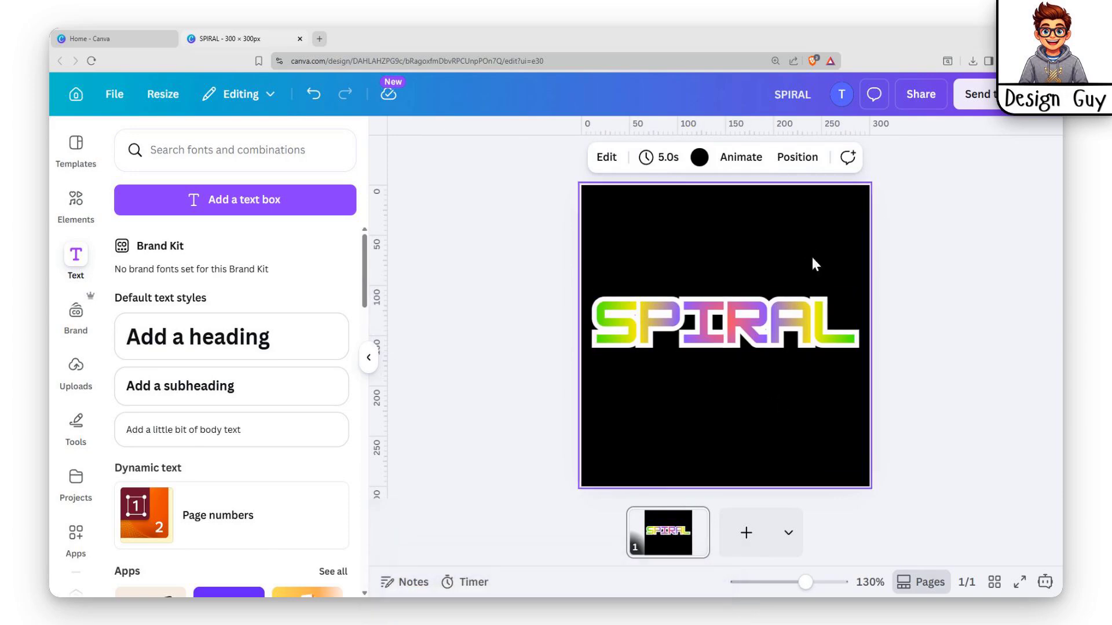
Step: Duplicate the SPIRAL text and nudge the copy into horizontal alignment over the original, slightly above it
{"action": "left_click", "coordinate": [819, 323]}
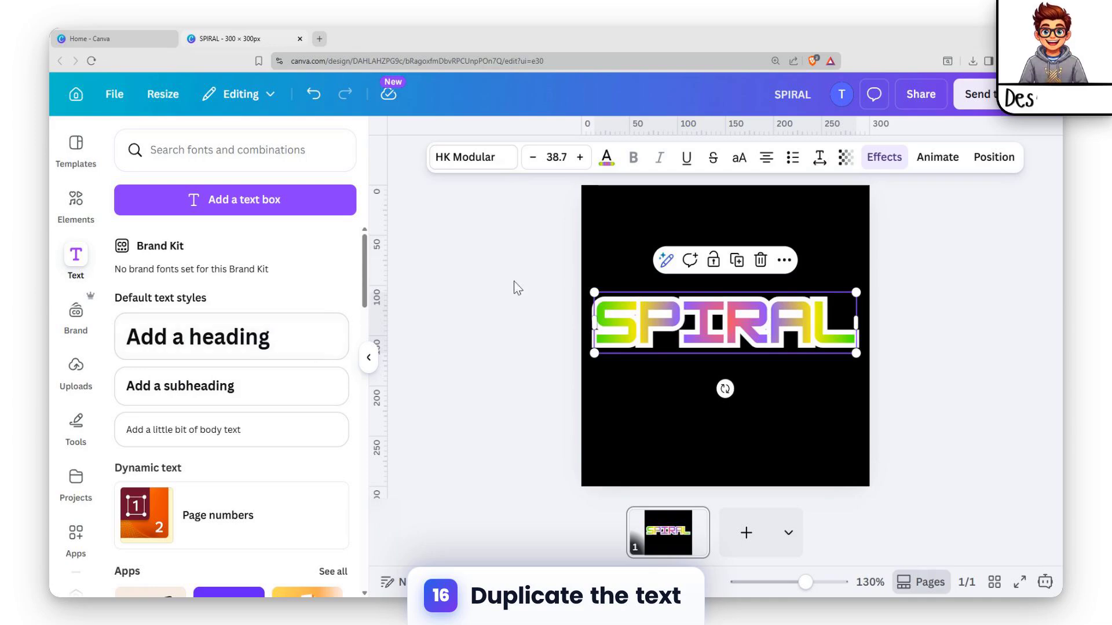
{"action": "key", "text": "ctrl+d"}
{"action": "mouse_move", "coordinate": [743, 347]}
{"action": "left_mouse_down"}
{"action": "mouse_move", "coordinate": [733, 365]}
{"action": "mouse_move", "coordinate": [731, 340]}
{"action": "left_mouse_up"}
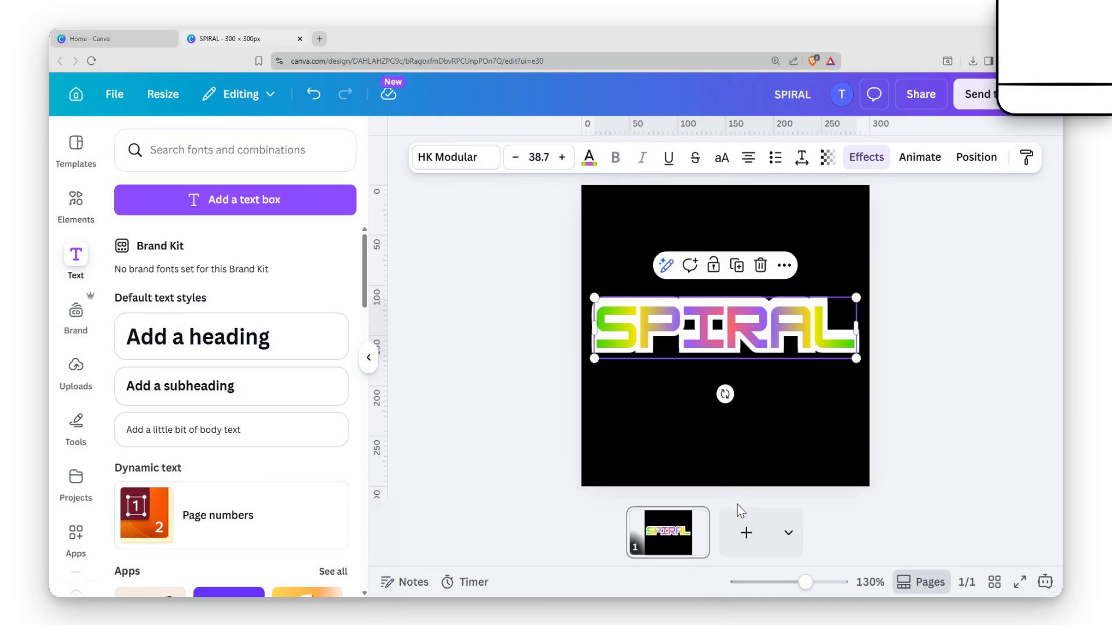
{"action": "key", "text": "Up"}
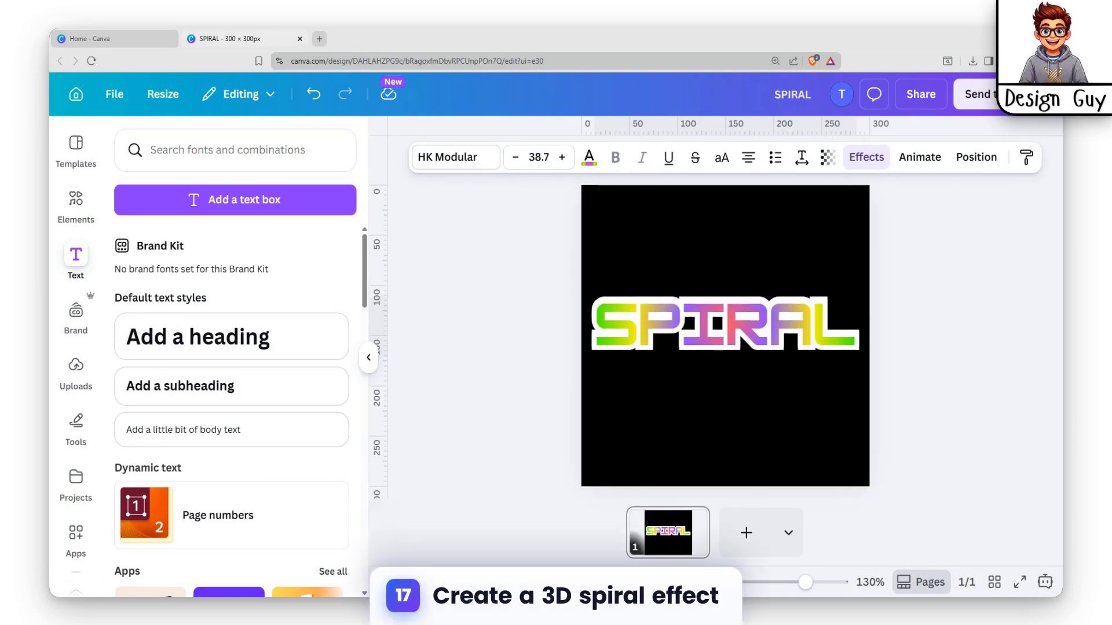
{"action": "key", "text": "Up"}
{"action": "key", "text": "Up"}
{"action": "key", "text": "Up"}
{"action": "key", "text": "Down"}
{"action": "key", "text": "Down"}
{"action": "key", "text": "Down"}
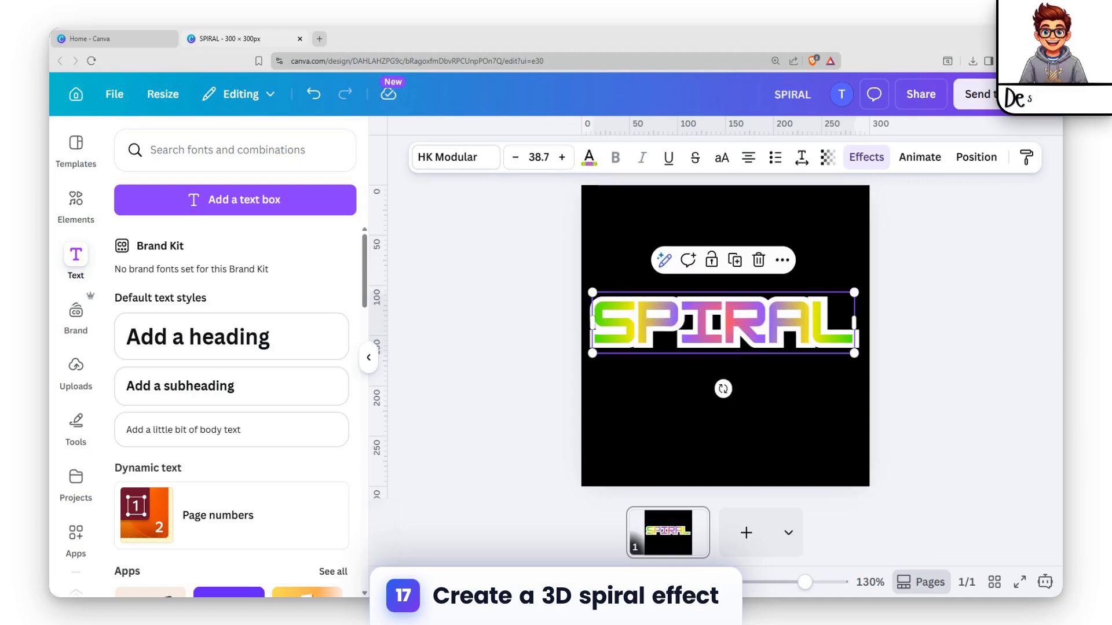
{"action": "key", "text": "Left"}
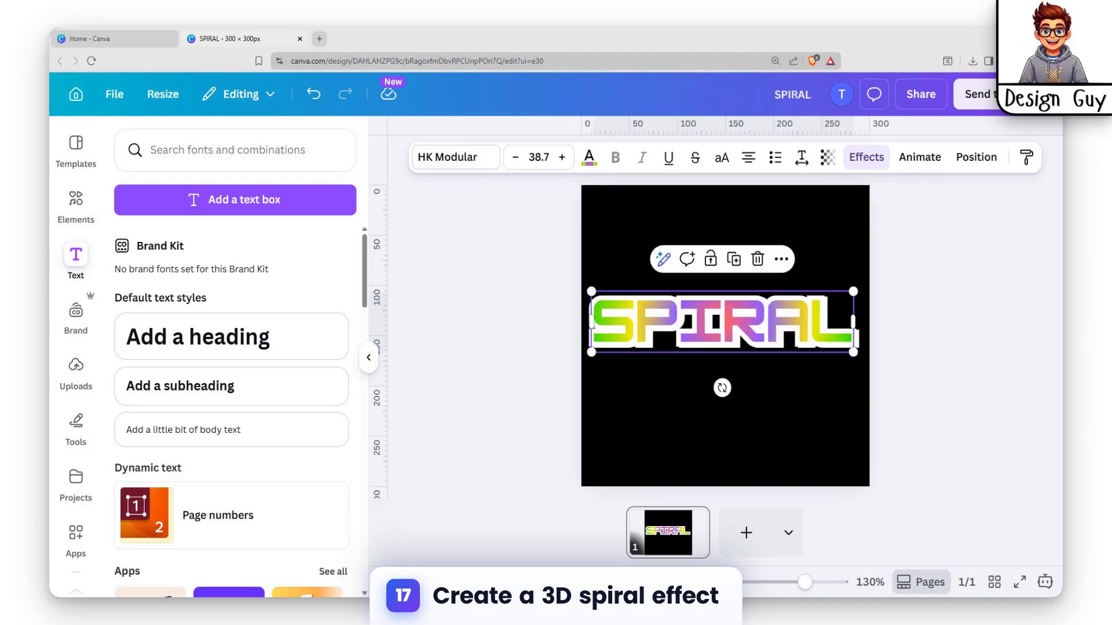
{"action": "key", "text": "Right"}
{"action": "key", "text": "Right"}
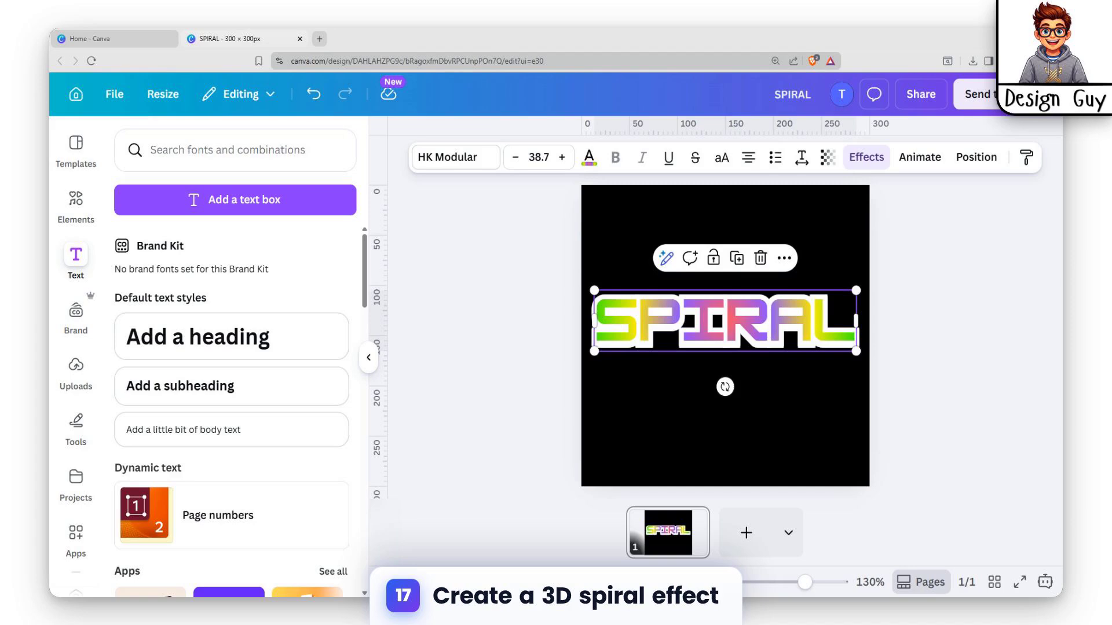
Step: Try to build a 3D effect by offsetting the SPIRAL text straight upward from the original in small steps
{"action": "key", "text": "Up"}
{"action": "key", "text": "Up"}
{"action": "key", "text": "Up"}
{"action": "key", "text": "Up"}
{"action": "key", "text": "Up"}
{"action": "key", "text": "Up"}
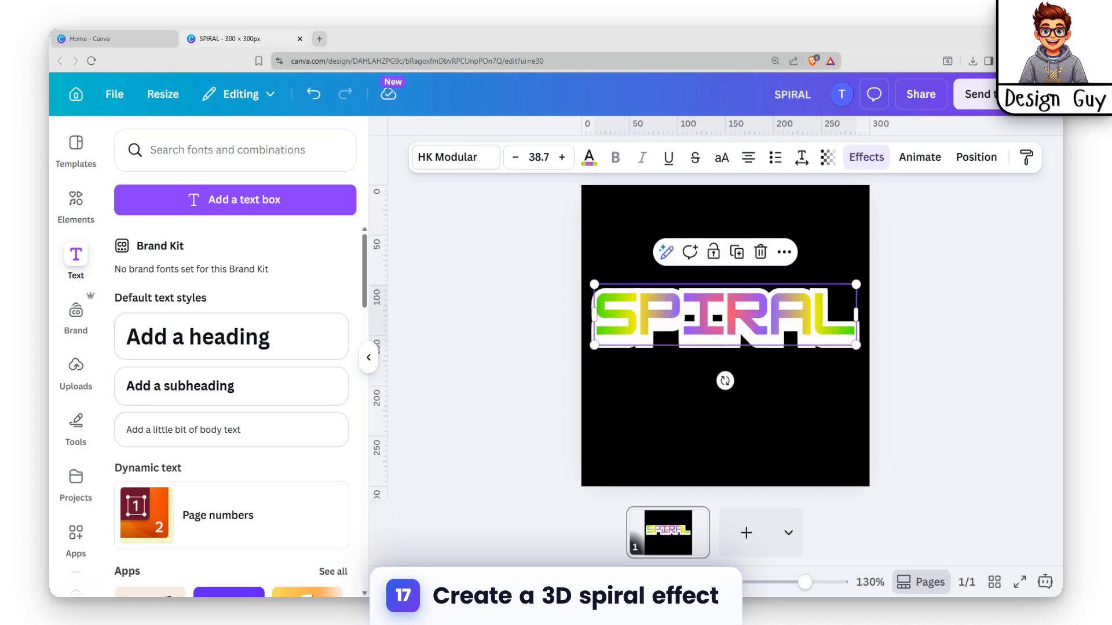
{"action": "left_click", "coordinate": [683, 358]}
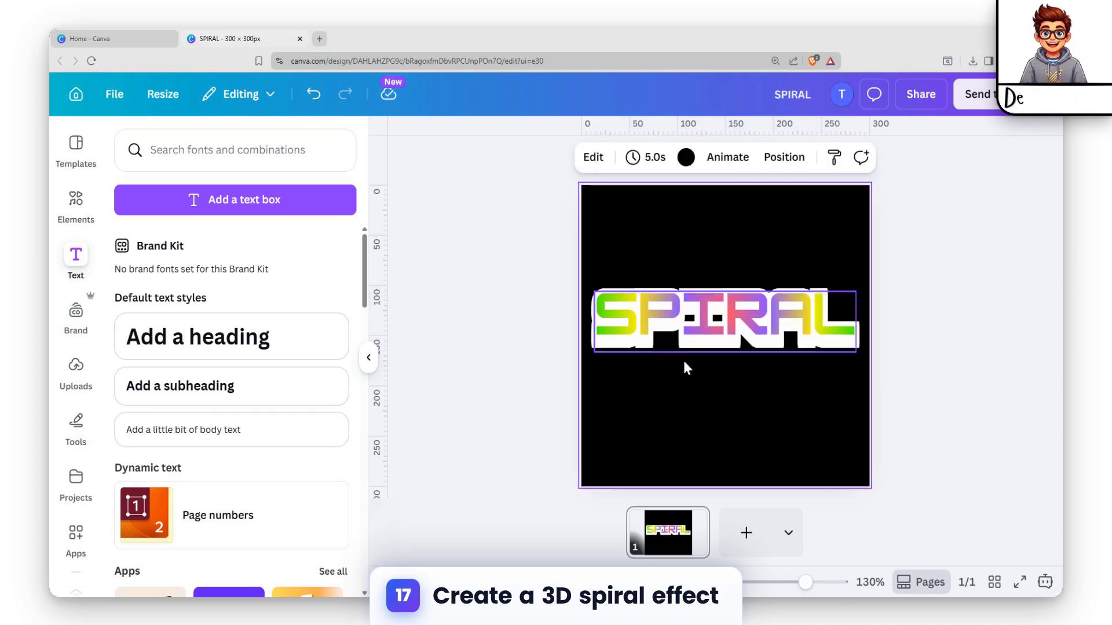
{"action": "left_click_drag", "start_coordinate": [585, 251], "coordinate": [874, 405]}
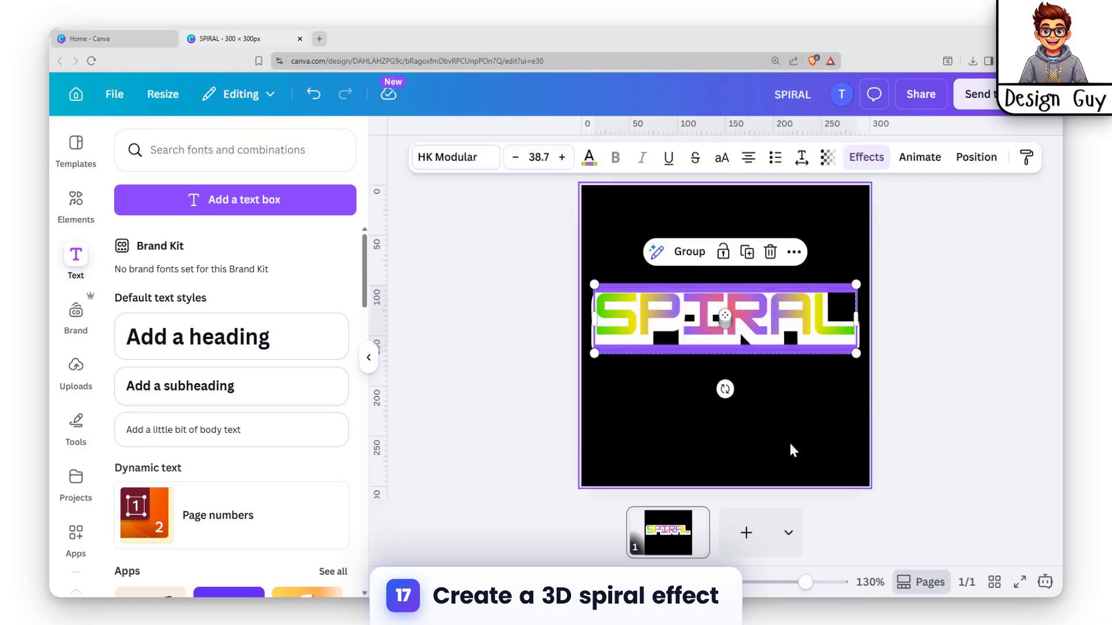
{"action": "left_click", "coordinate": [723, 434]}
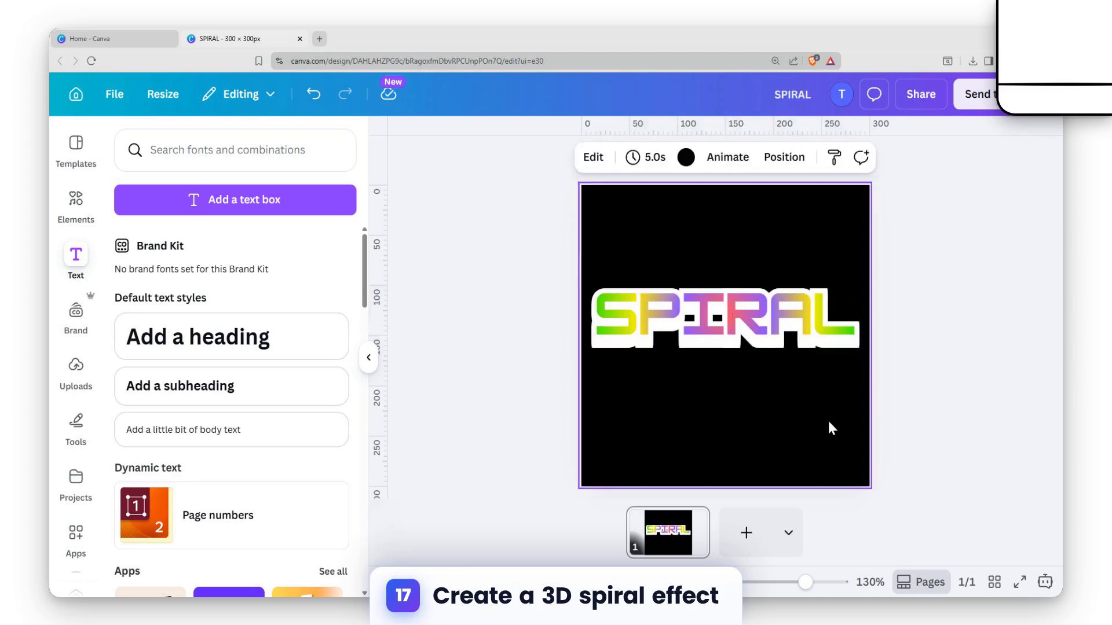
Step: Delete the stacked SPIRAL texts except one and move the remaining text back slightly above the page center
{"action": "left_click_drag", "start_coordinate": [760, 297], "coordinate": [751, 373]}
{"action": "left_click_drag", "start_coordinate": [547, 264], "coordinate": [866, 354]}
{"action": "key", "text": "Delete"}
{"action": "left_click", "coordinate": [732, 406]}
{"action": "left_click_drag", "start_coordinate": [733, 406], "coordinate": [691, 316]}
Step: Duplicate the outlined SPIRAL text and align the copy horizontally with the original
{"action": "key", "text": "ctrl+d"}
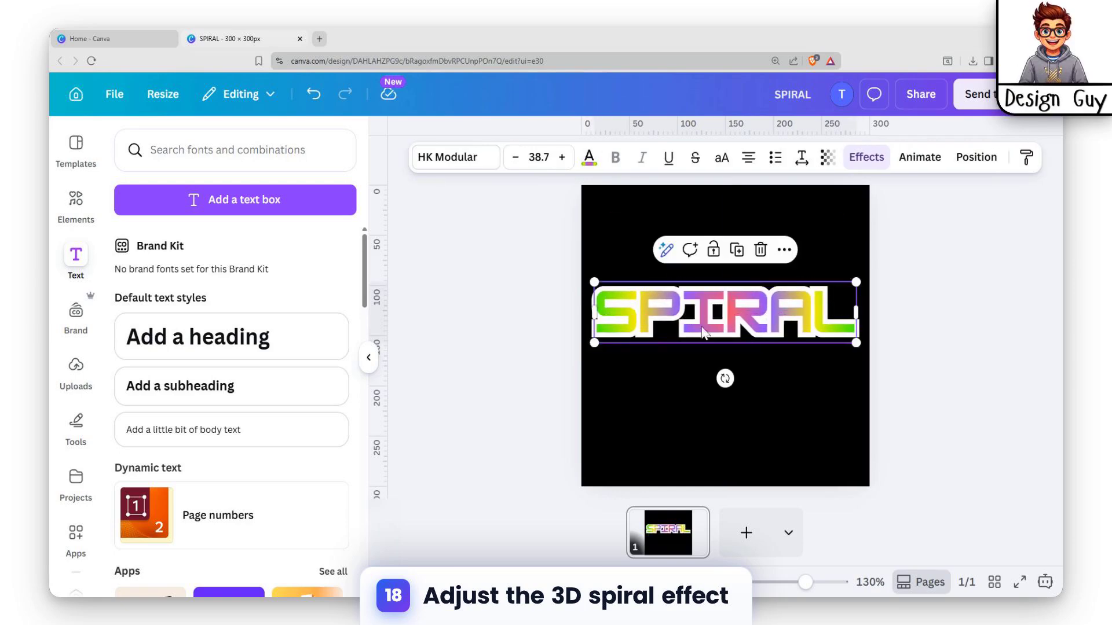
{"action": "key", "text": "Left"}
{"action": "key", "text": "Left"}
{"action": "key", "text": "Left"}
{"action": "key", "text": "Left"}
{"action": "key", "text": "Right"}
{"action": "key", "text": "Right"}
{"action": "key", "text": "Right"}
{"action": "key", "text": "Right"}
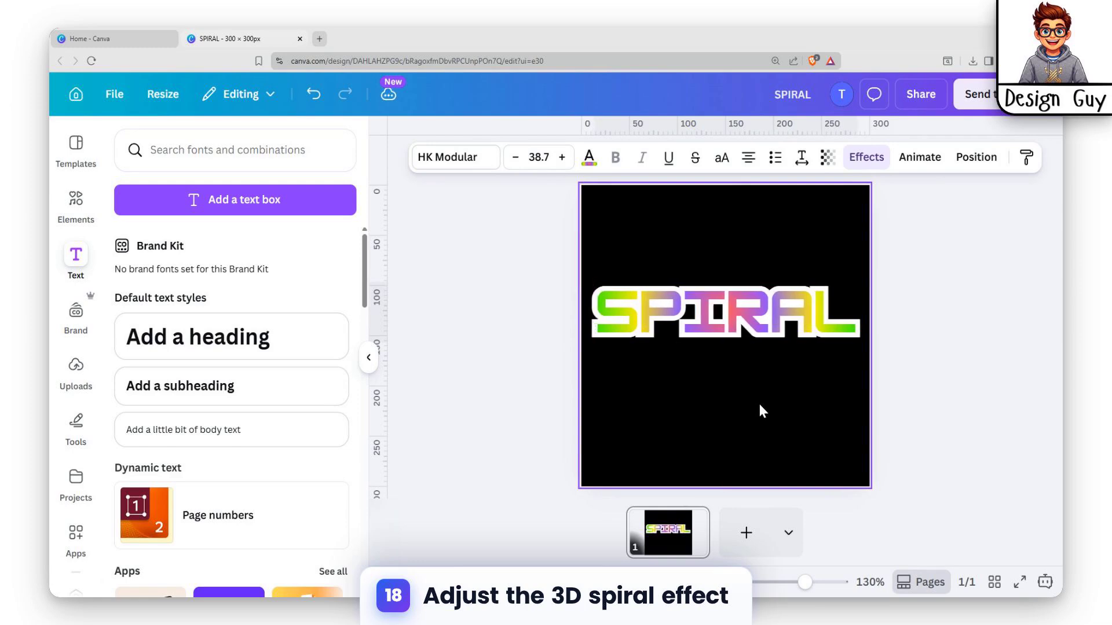
Step: Offset the SPIRAL text diagonally down and to the left in small steps to form a 3D extrusion
{"action": "key", "text": "Down"}
{"action": "key", "text": "Left"}
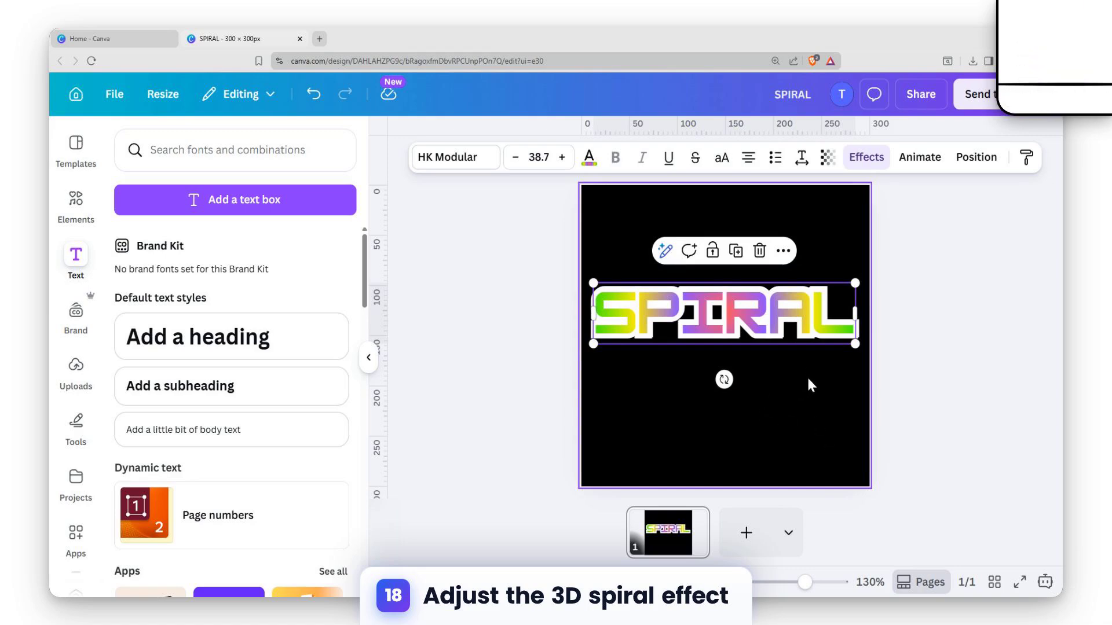
{"action": "key", "text": "Down"}
{"action": "key", "text": "Left"}
{"action": "key", "text": "Left"}
{"action": "key", "text": "Down"}
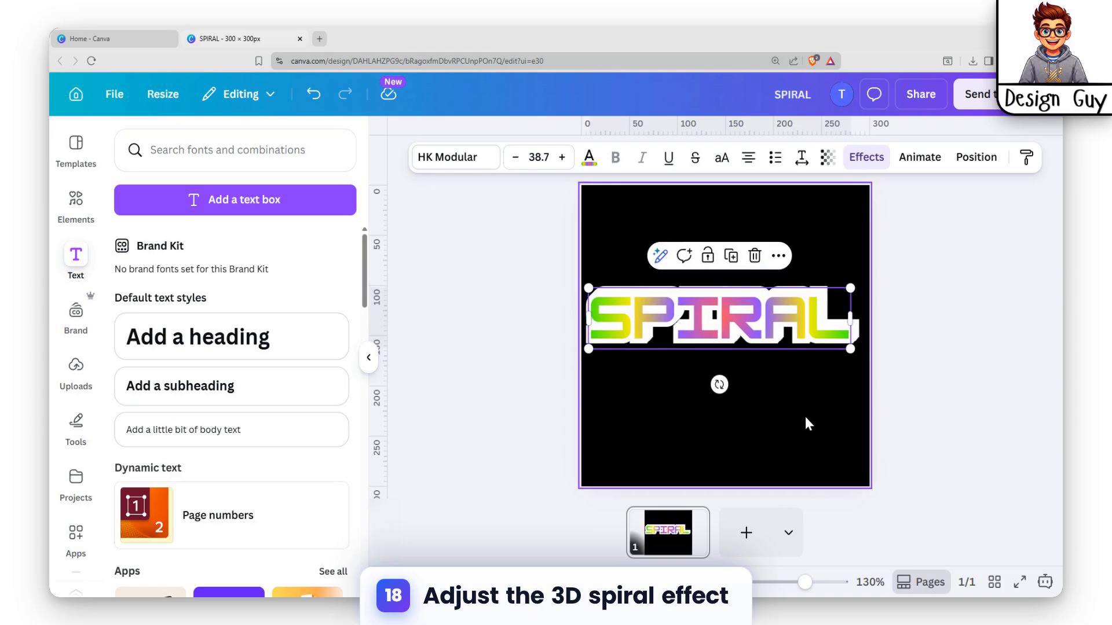
{"action": "left_click", "coordinate": [807, 417]}
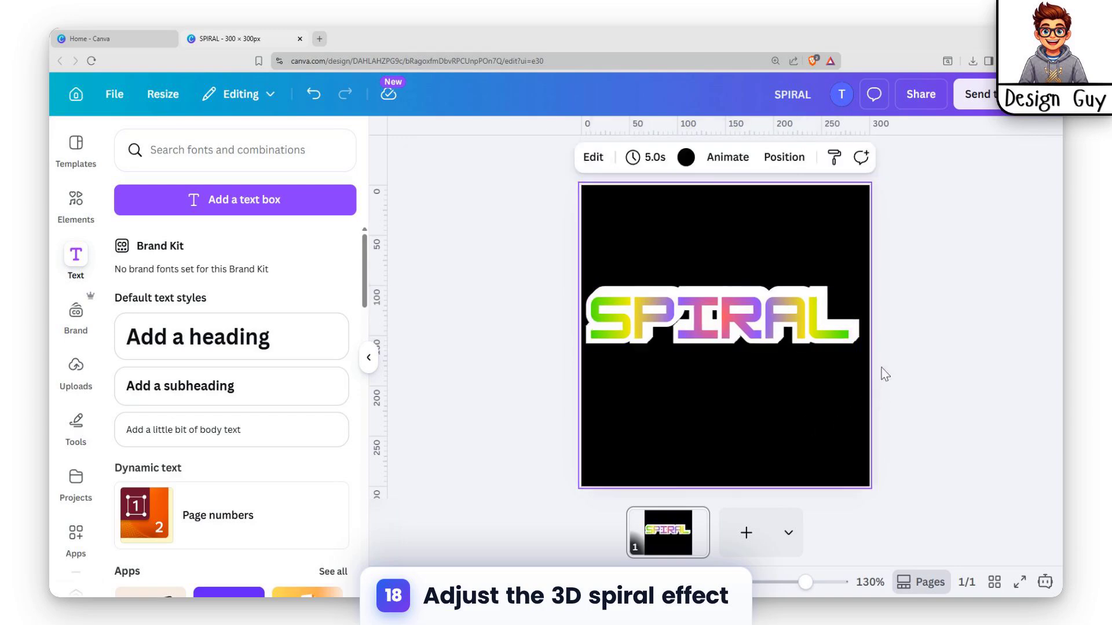
Step: Group all the SPIRAL text layers and center the group horizontally, slightly higher on the page
{"action": "left_click_drag", "start_coordinate": [527, 253], "coordinate": [904, 422]}
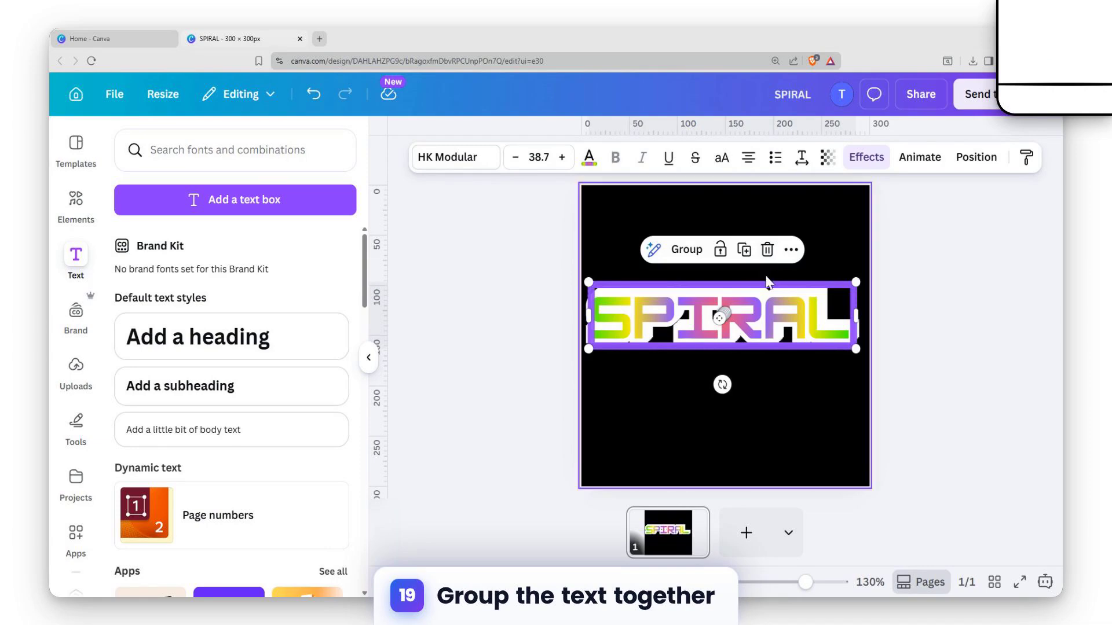
{"action": "key", "text": "ctrl+g"}
{"action": "left_click", "coordinate": [766, 374]}
{"action": "mouse_move", "coordinate": [718, 316]}
{"action": "left_mouse_down"}
{"action": "mouse_move", "coordinate": [711, 405]}
{"action": "mouse_move", "coordinate": [730, 366]}
{"action": "mouse_move", "coordinate": [690, 334]}
{"action": "mouse_move", "coordinate": [721, 307]}
{"action": "left_mouse_up"}
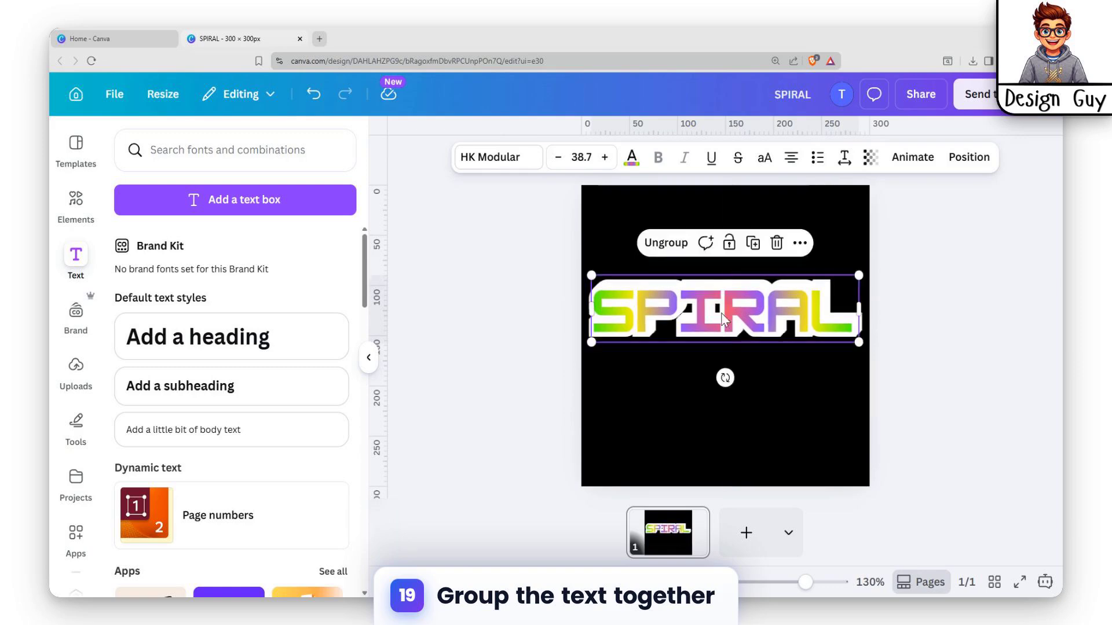
{"action": "left_click", "coordinate": [910, 344]}
Step: Set the PNG download size of the design to 3.125 and close the download settings
{"action": "left_click", "coordinate": [921, 94]}
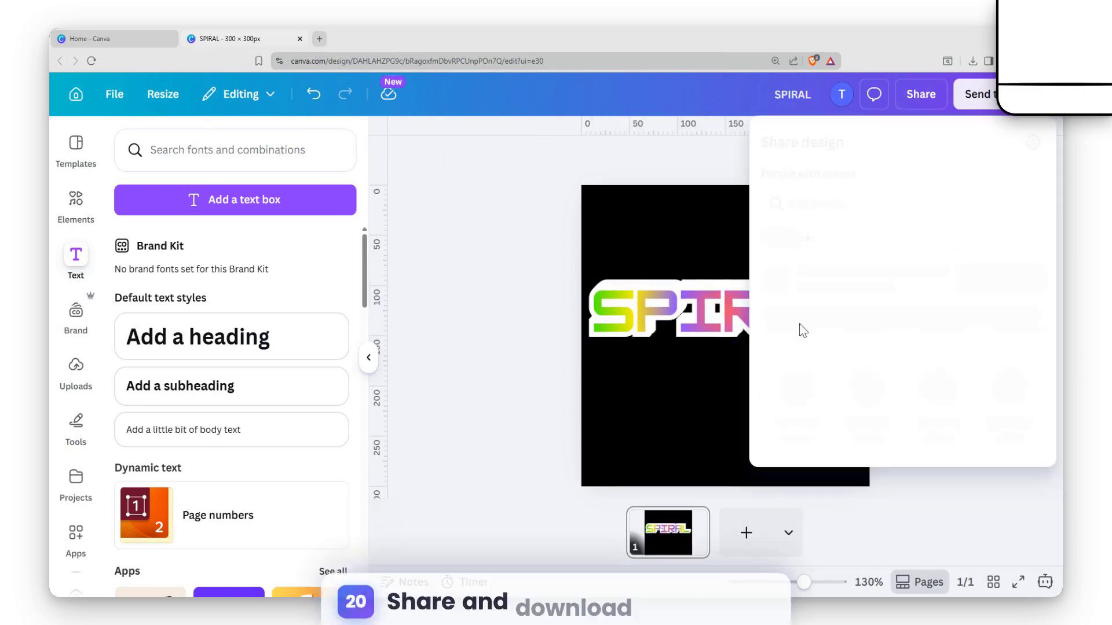
{"action": "left_click", "coordinate": [810, 460]}
{"action": "left_click_drag", "start_coordinate": [806, 256], "coordinate": [943, 257]}
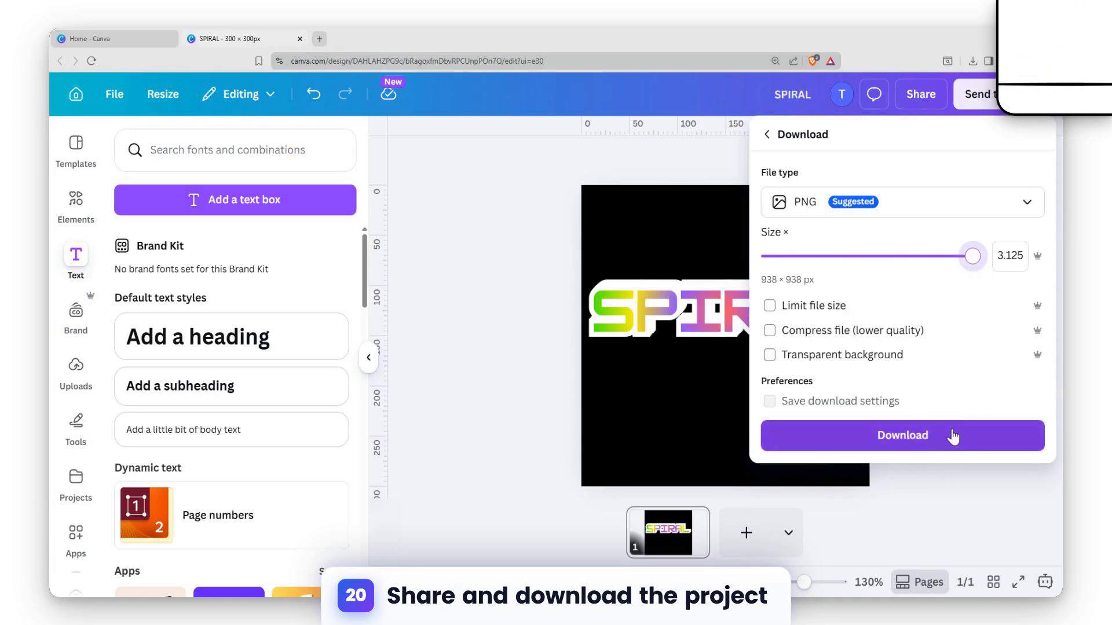
{"action": "left_click", "coordinate": [714, 432]}
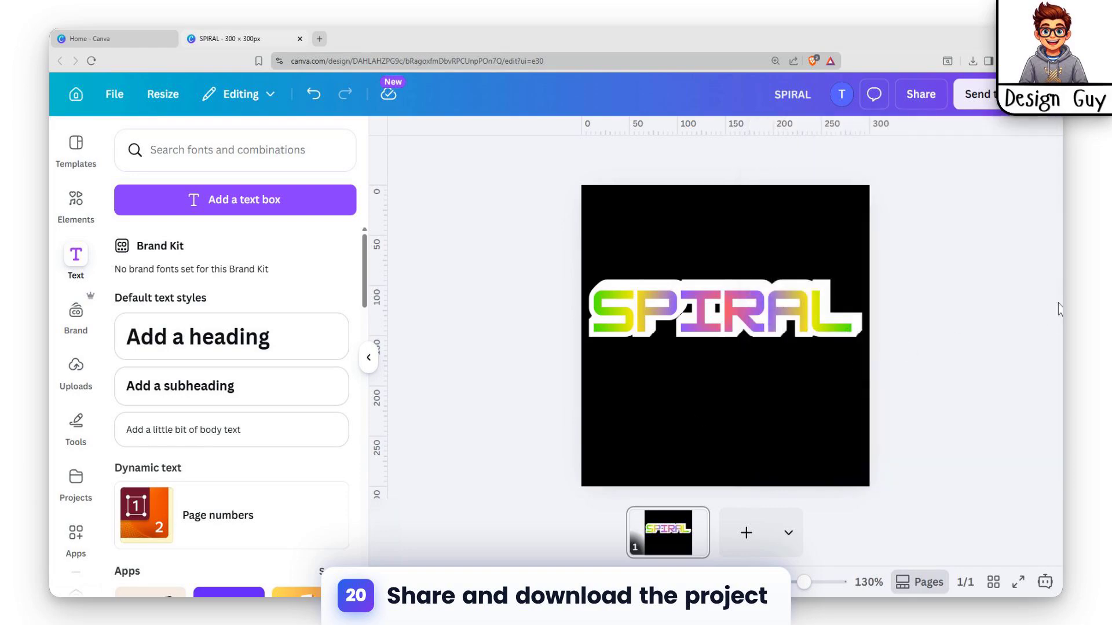